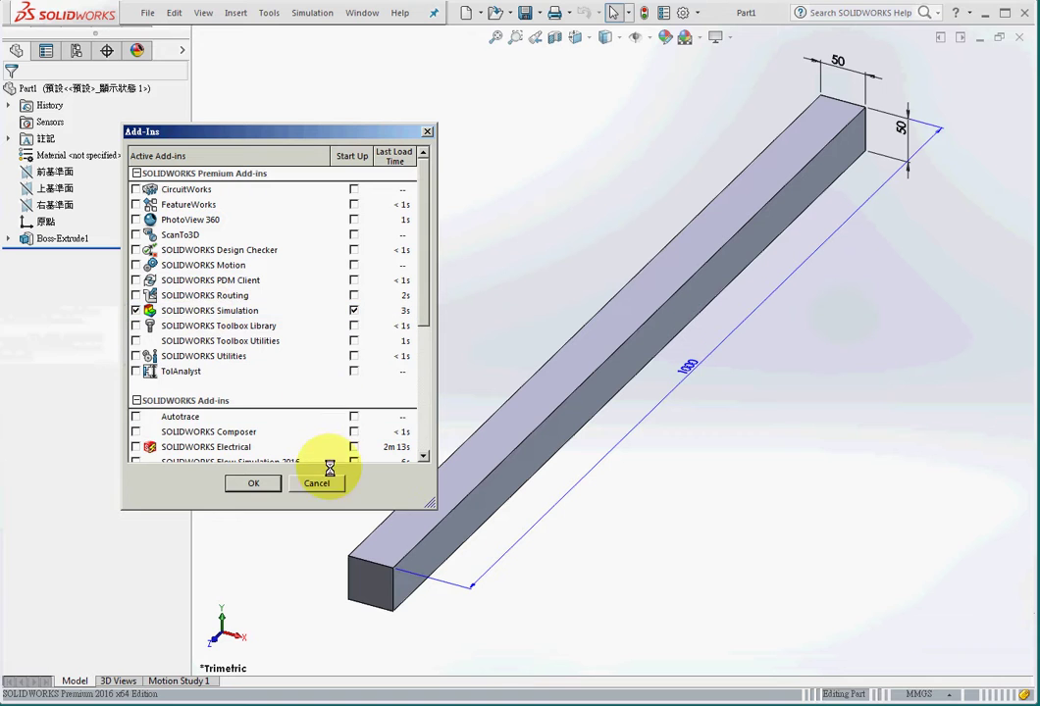
- Close the Add-Ins list without changes and display the Simulation toolbar floating over the graphics area
{"action": "left_click", "coordinate": [317, 483]}
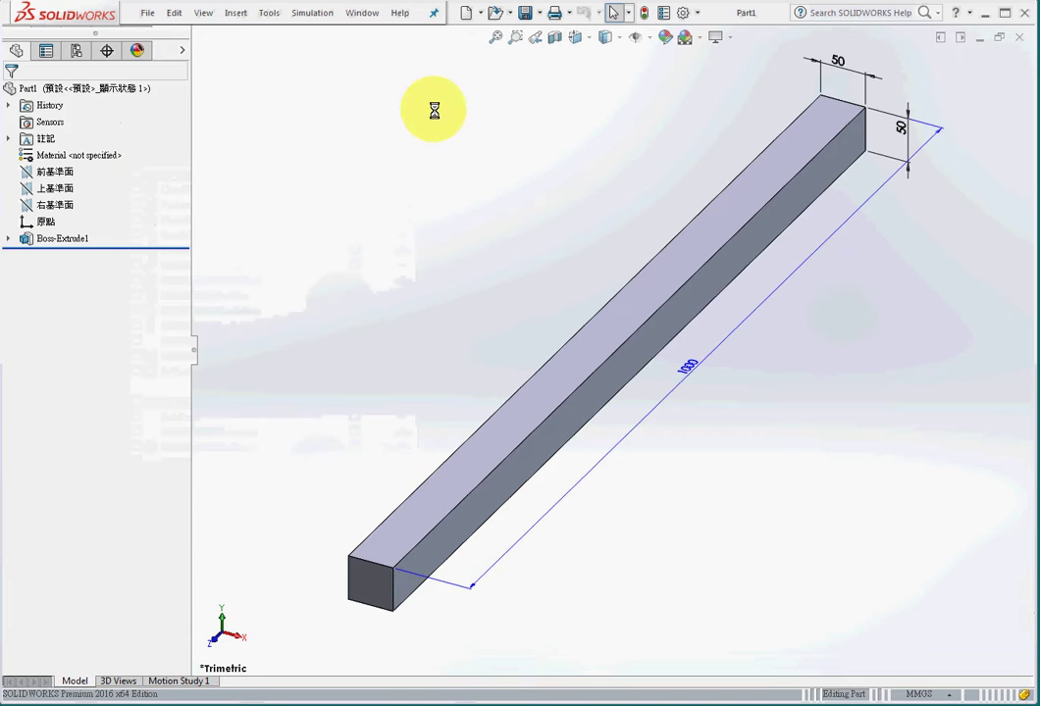
{"action": "right_click", "coordinate": [767, 16]}
{"action": "left_click", "coordinate": [773, 21]}
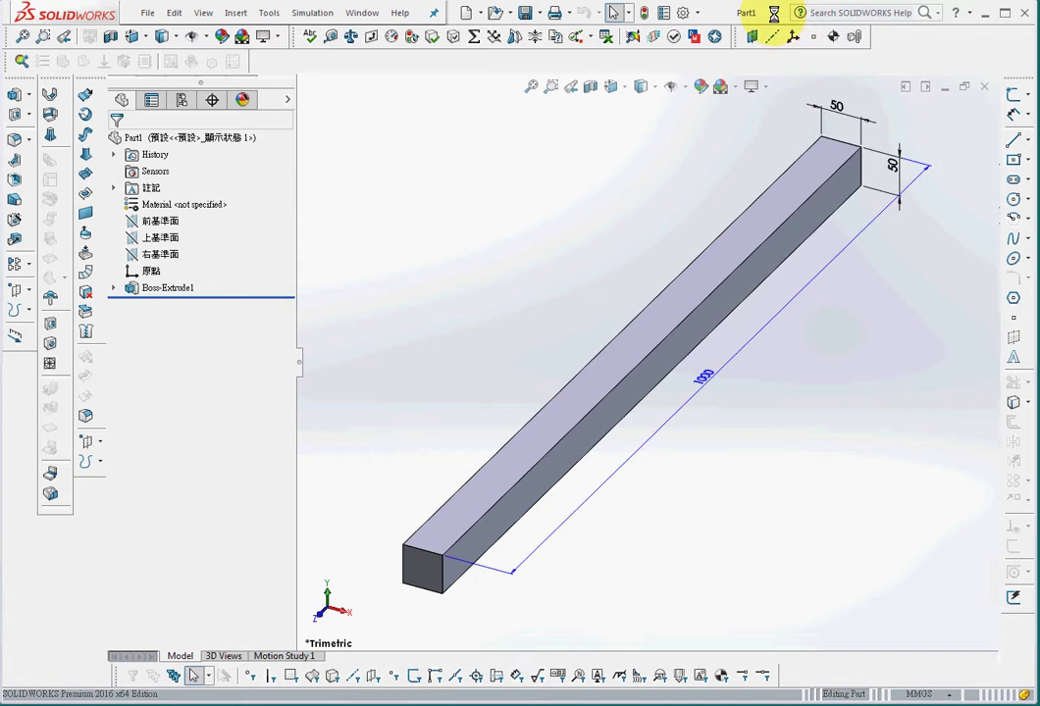
{"action": "right_click", "coordinate": [773, 15]}
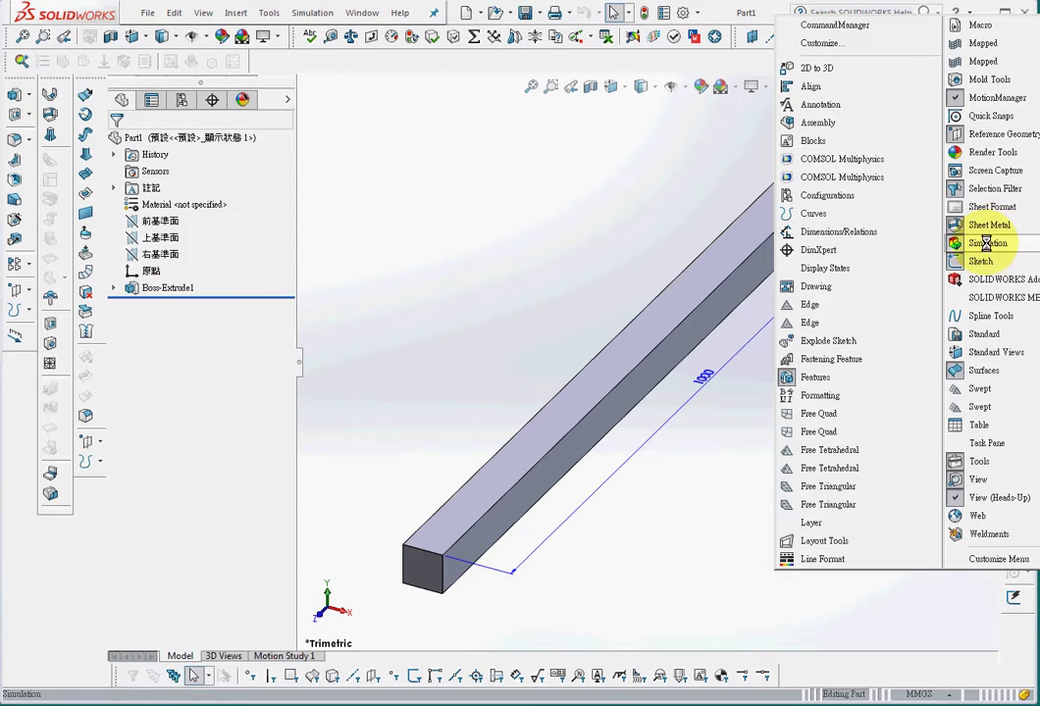
{"action": "left_click", "coordinate": [986, 243]}
{"action": "right_click", "coordinate": [917, 35]}
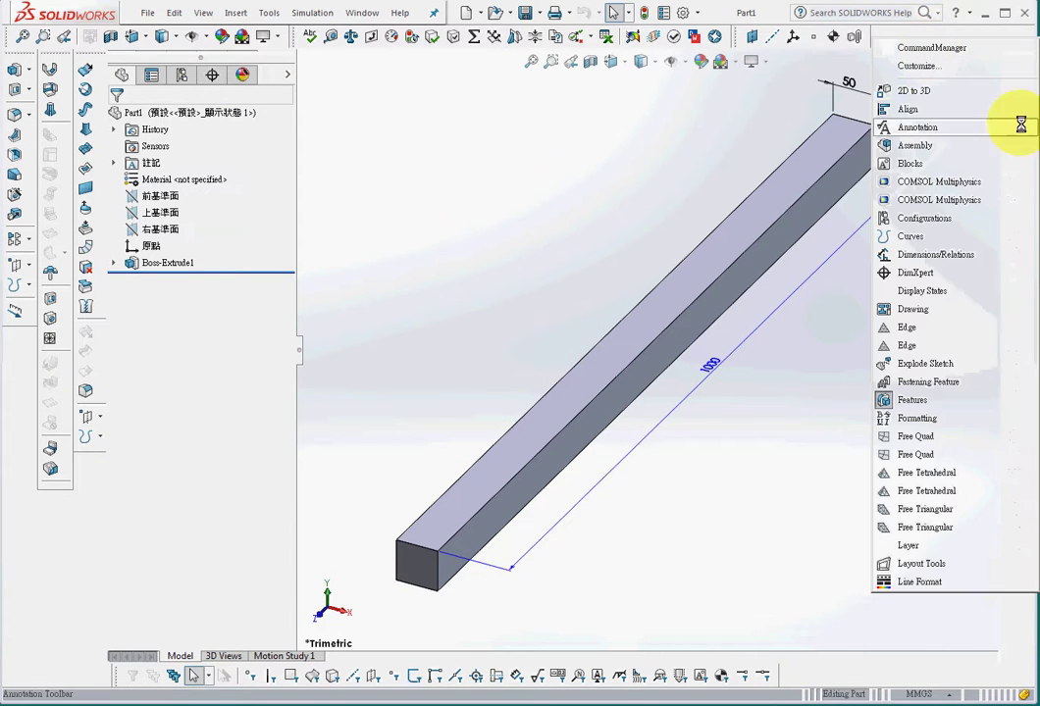
{"action": "left_click", "coordinate": [1020, 125]}
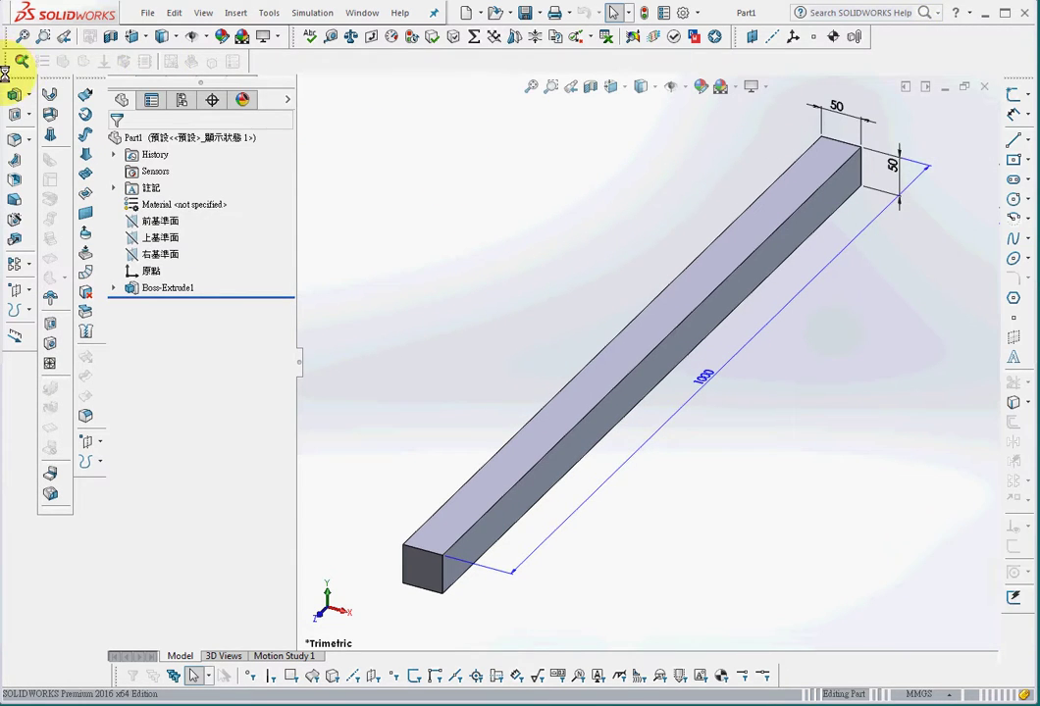
{"action": "left_click_drag", "start_coordinate": [5, 65], "coordinate": [481, 111]}
- Create a static study with the default name Static 1 and apply AISI 1020 steel to the part
{"action": "left_click", "coordinate": [490, 109]}
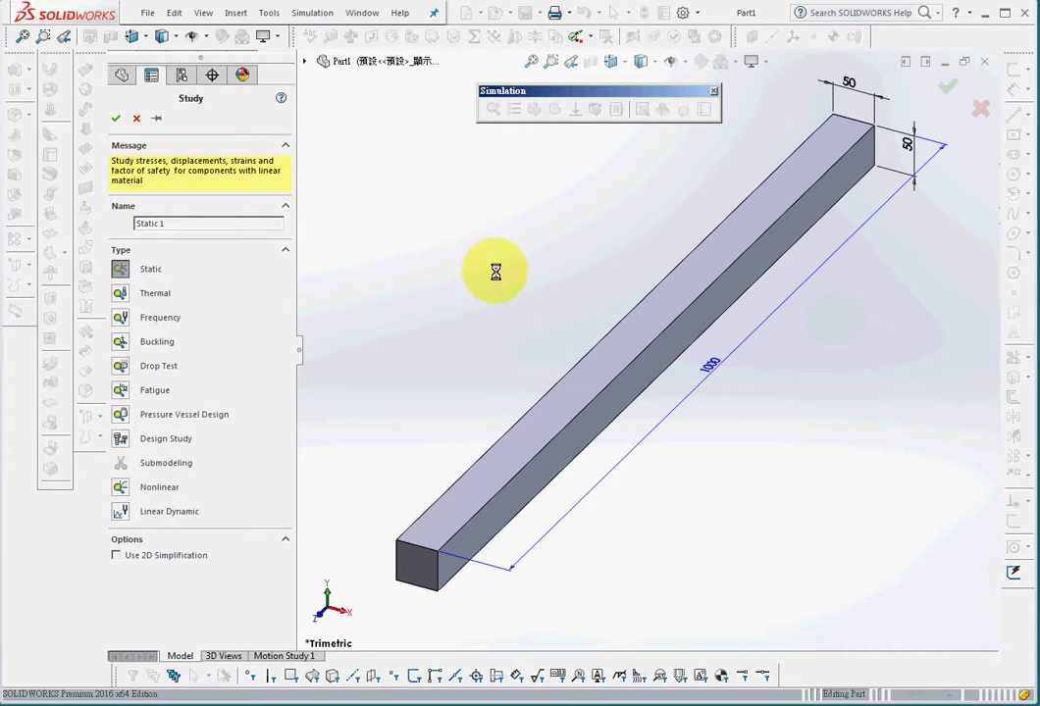
{"action": "left_click", "coordinate": [116, 117]}
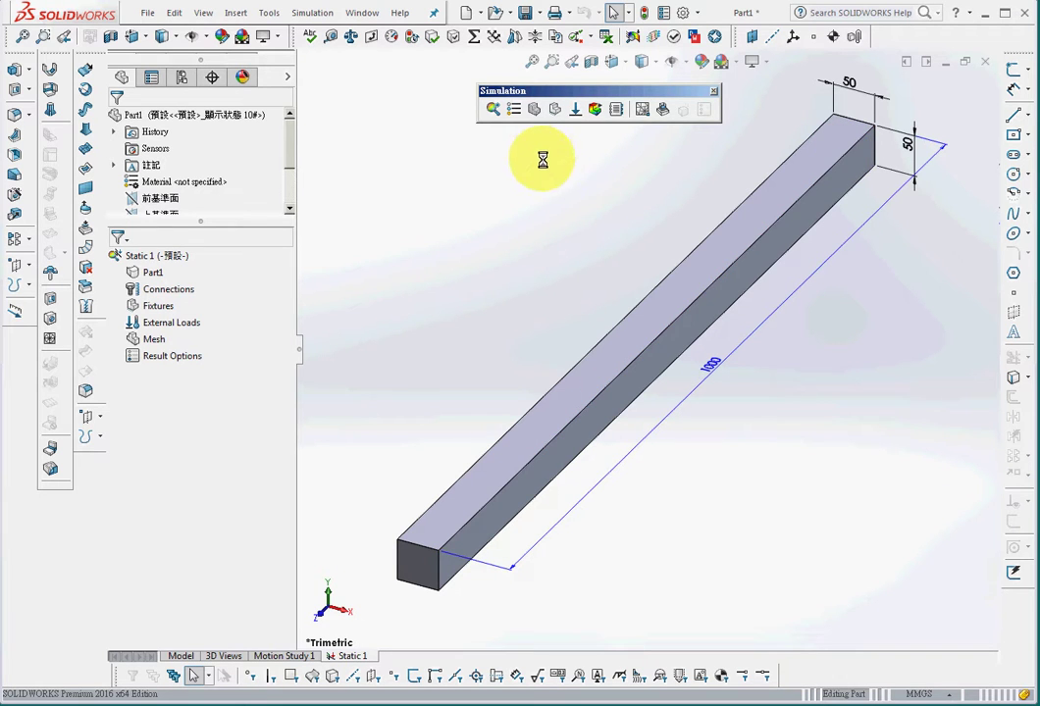
{"action": "left_click", "coordinate": [513, 110]}
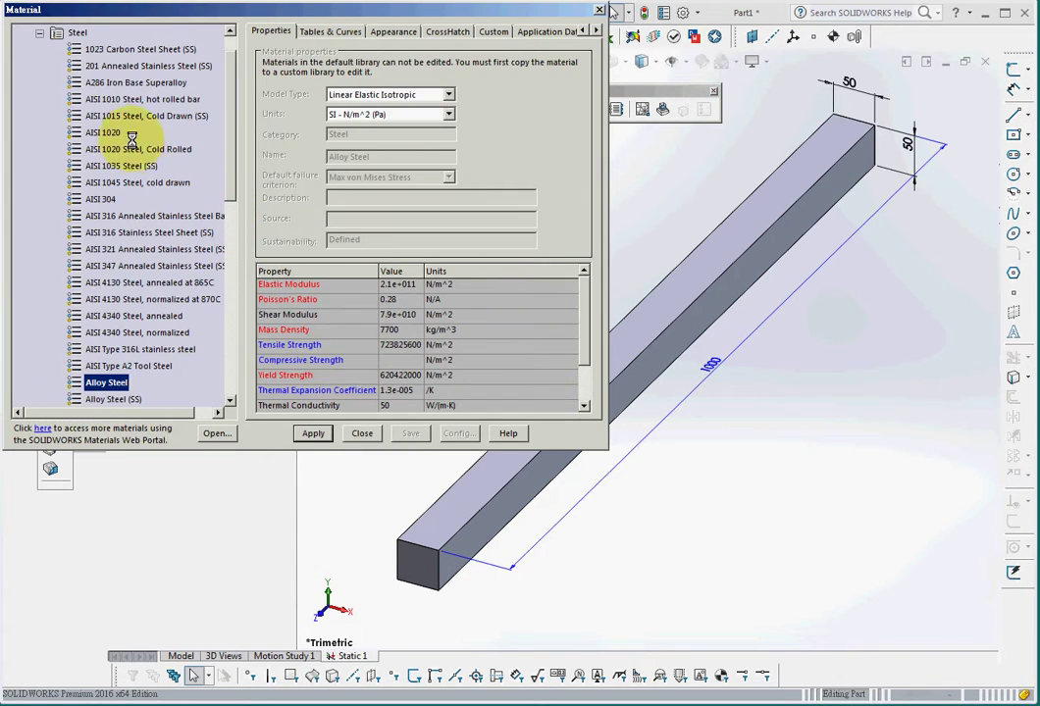
{"action": "left_click", "coordinate": [131, 136]}
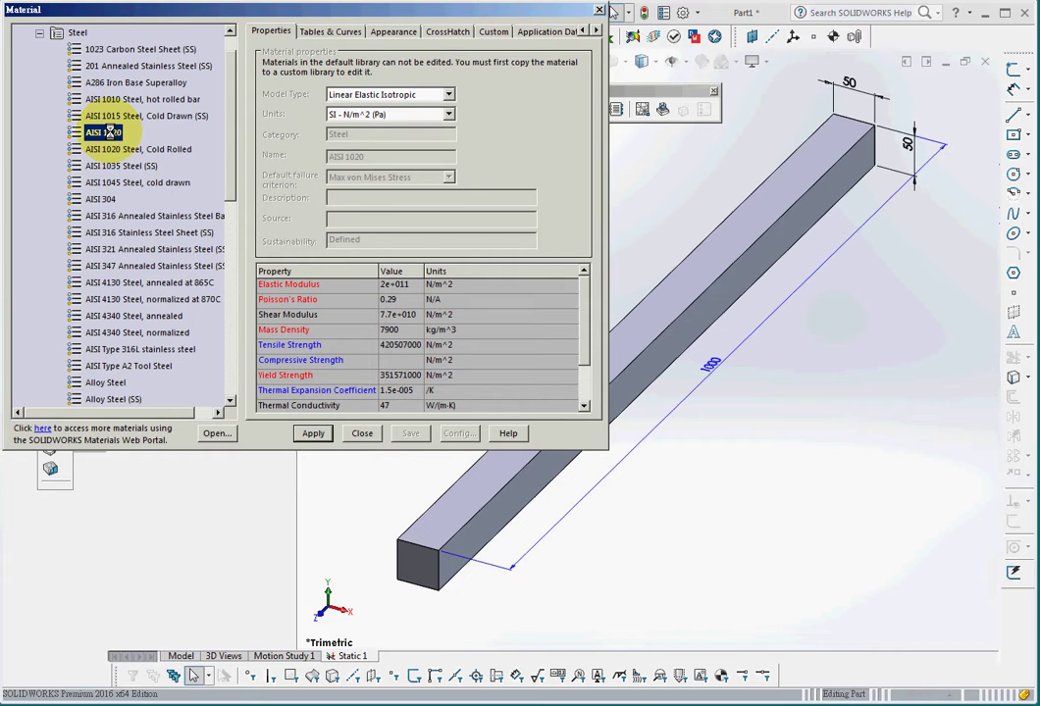
{"action": "left_click", "coordinate": [314, 433]}
{"action": "left_click", "coordinate": [362, 432]}
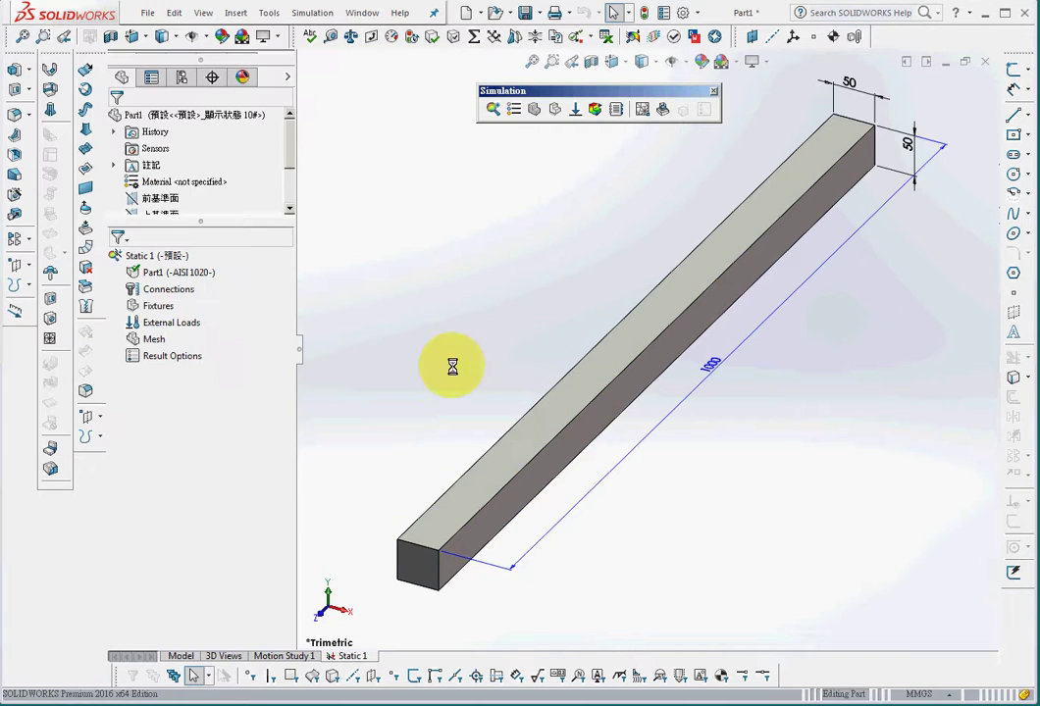
- Mesh the beam with the default mesh density, then hide the mesh
{"action": "left_click", "coordinate": [534, 109]}
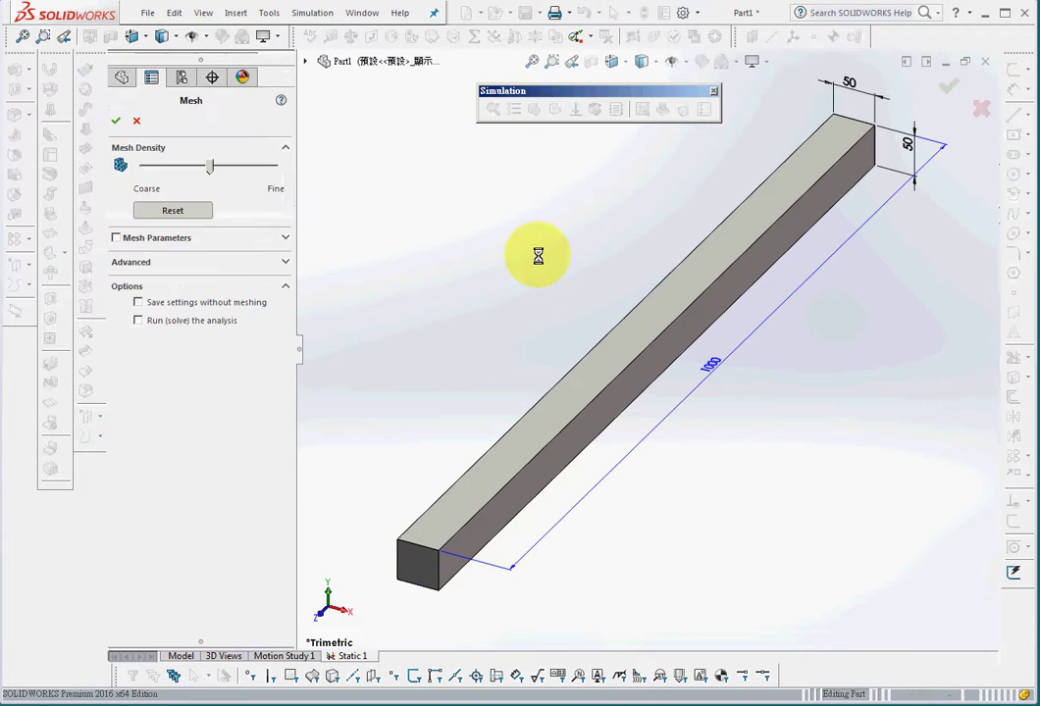
{"action": "left_click", "coordinate": [115, 120]}
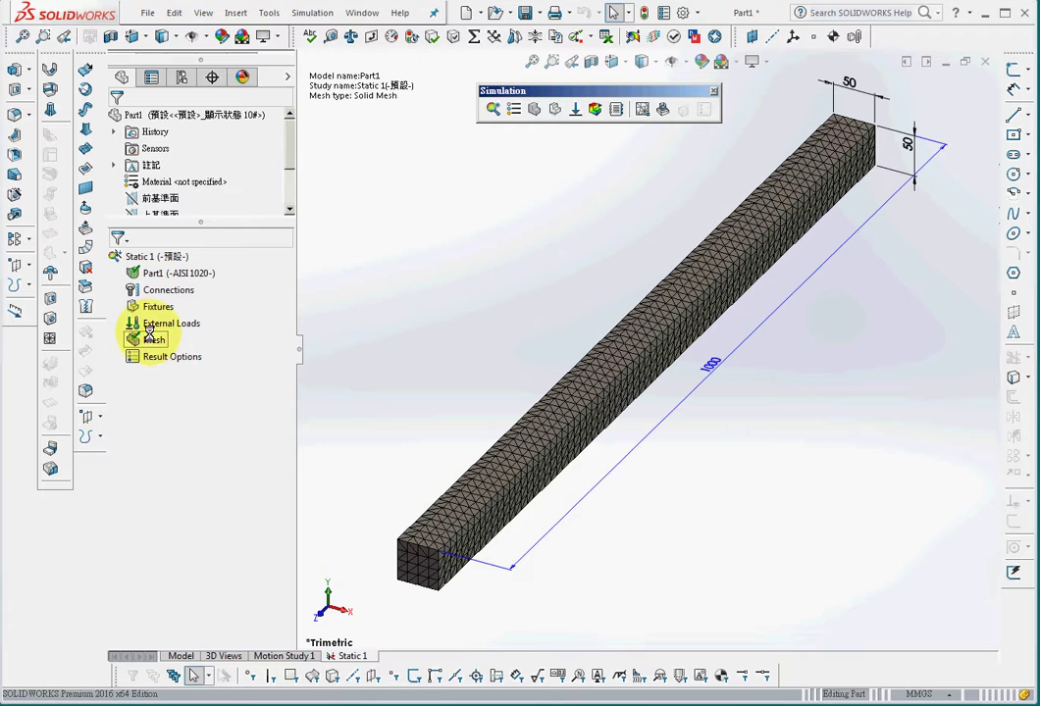
{"action": "right_click", "coordinate": [149, 339]}
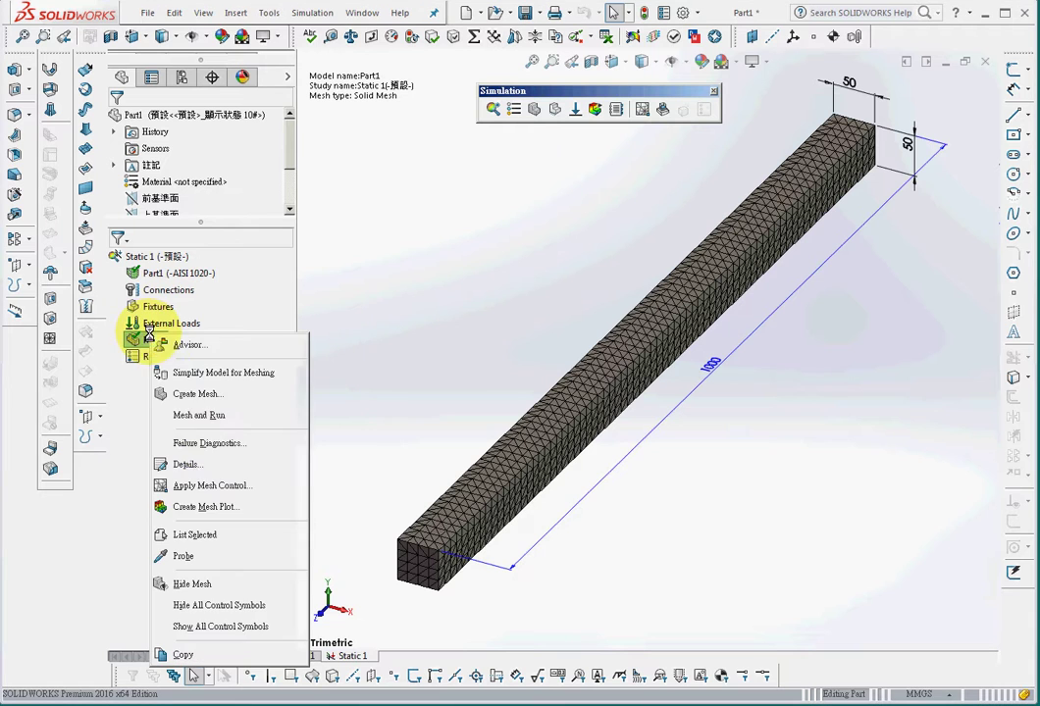
{"action": "left_click", "coordinate": [222, 583]}
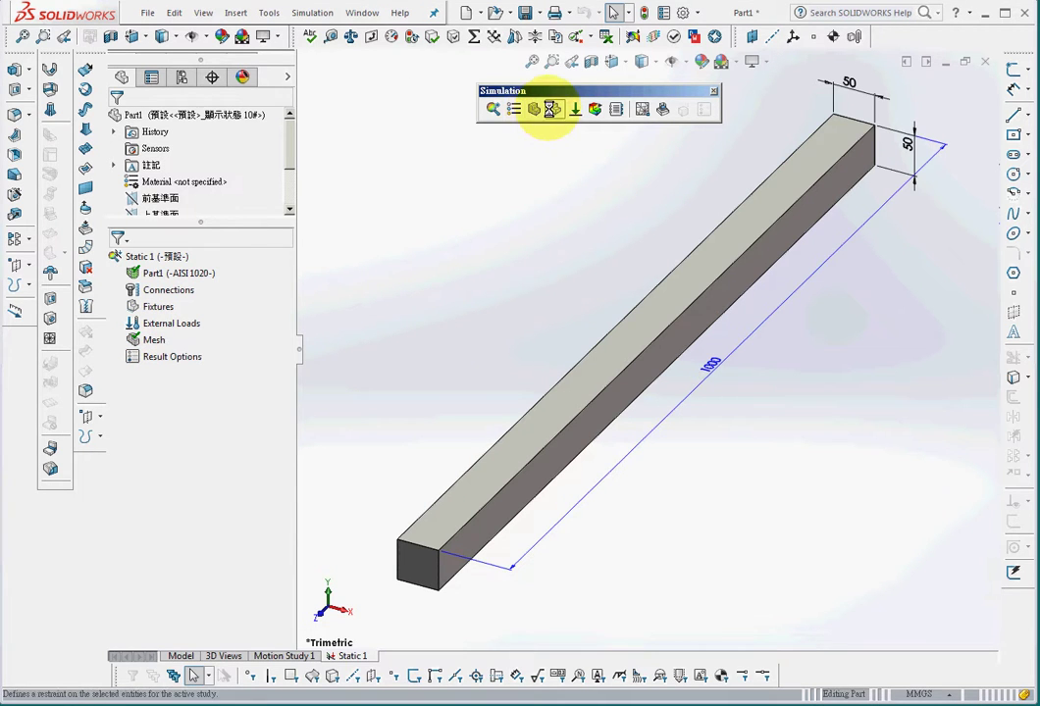
- Apply a Fixed Geometry fixture to the square face at the beam's far end
{"action": "left_click", "coordinate": [555, 109]}
{"action": "middle_click_drag", "start_coordinate": [789, 372], "coordinate": [630, 479]}
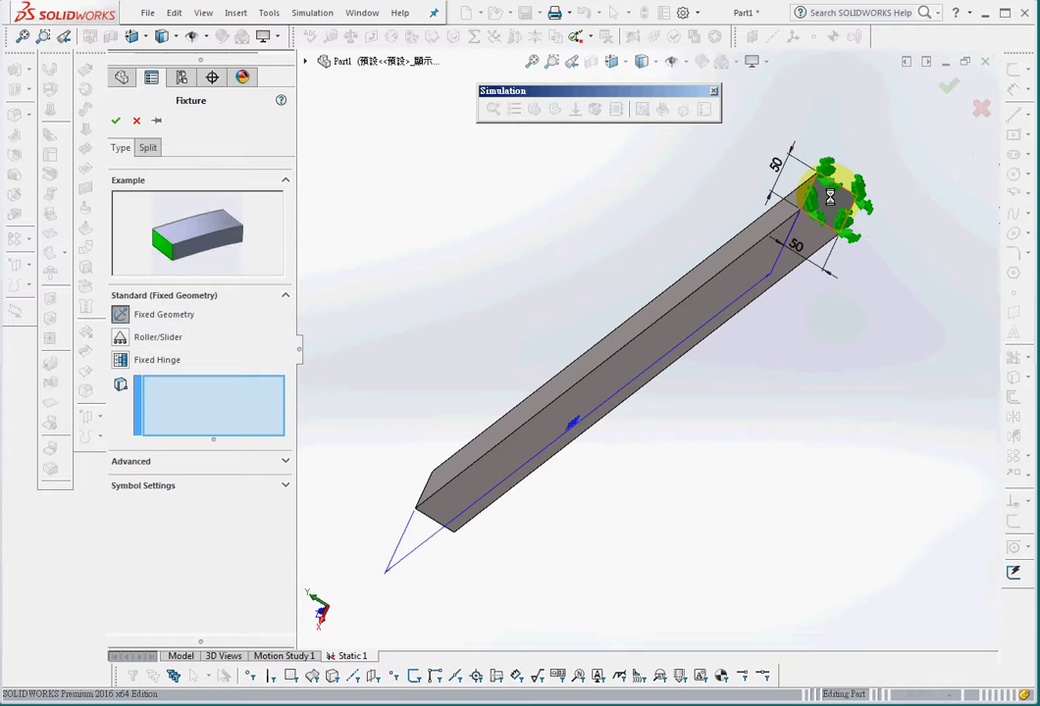
{"action": "left_click", "coordinate": [831, 198]}
{"action": "left_click", "coordinate": [949, 80]}
- Apply a 100 N force to the free end face, directed downward along its vertical edge using reverse direction, and run the study
{"action": "middle_click_drag", "start_coordinate": [683, 403], "coordinate": [865, 339]}
{"action": "left_click", "coordinate": [577, 106]}
{"action": "left_click", "coordinate": [410, 488]}
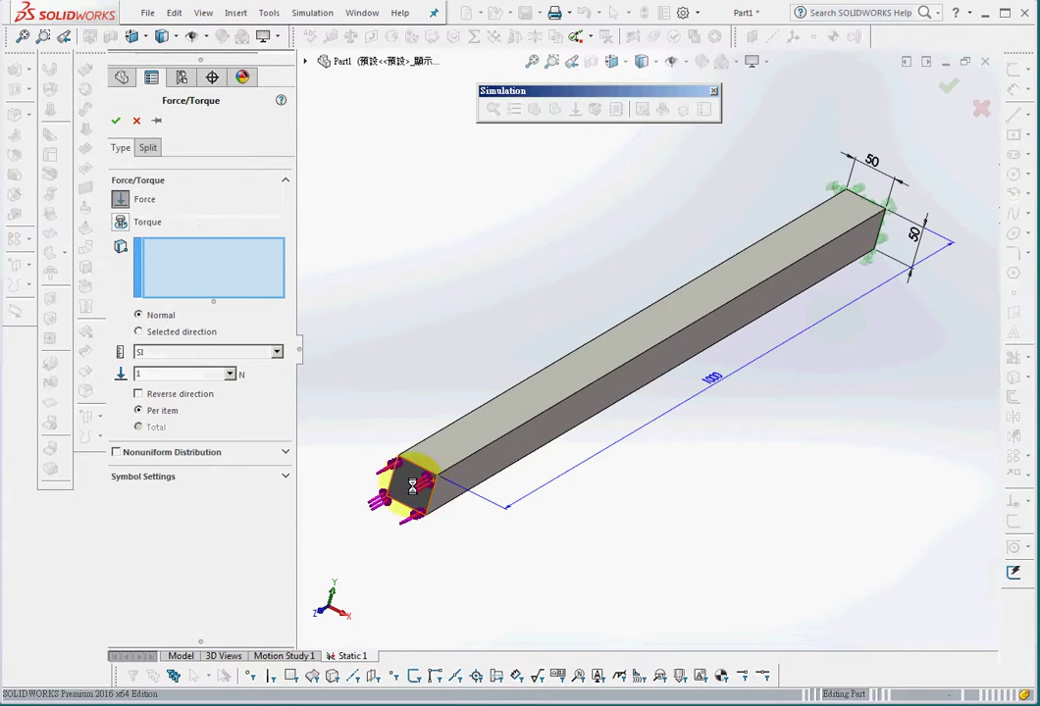
{"action": "left_click", "coordinate": [143, 332]}
{"action": "left_click", "coordinate": [432, 503]}
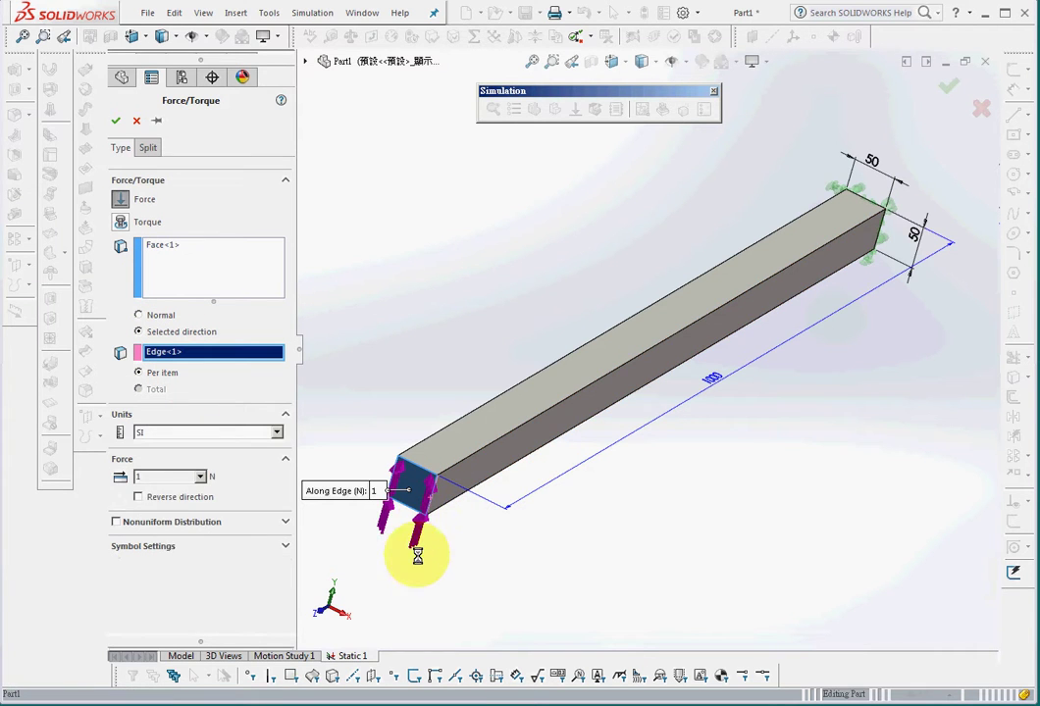
{"action": "left_click", "coordinate": [161, 498]}
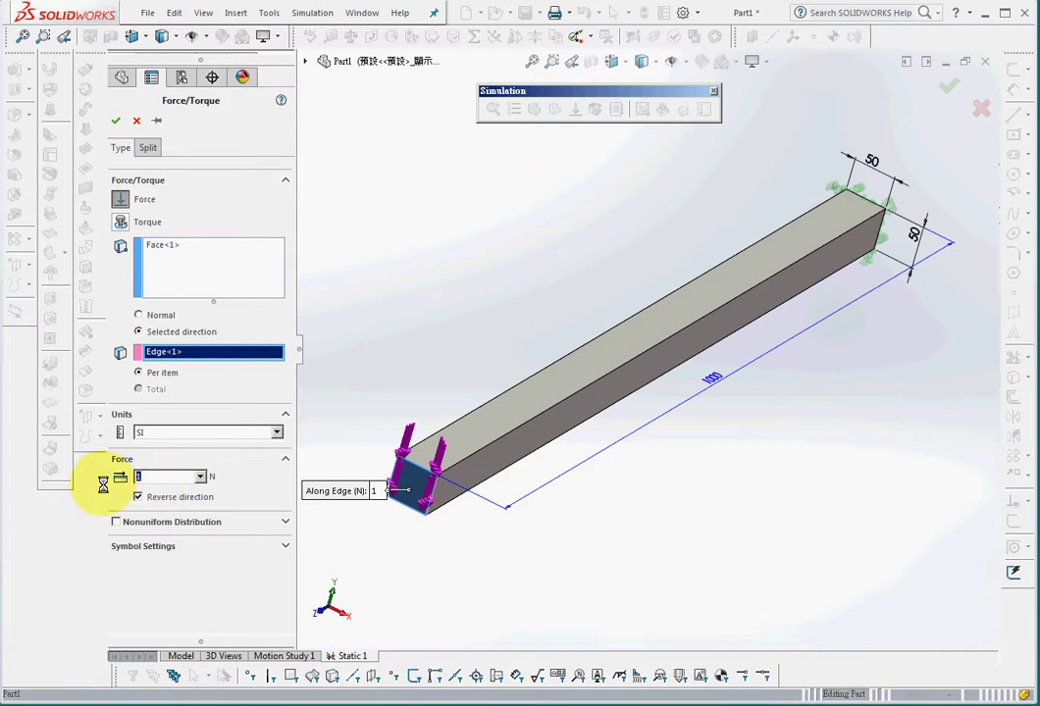
{"action": "type", "text": "100"}
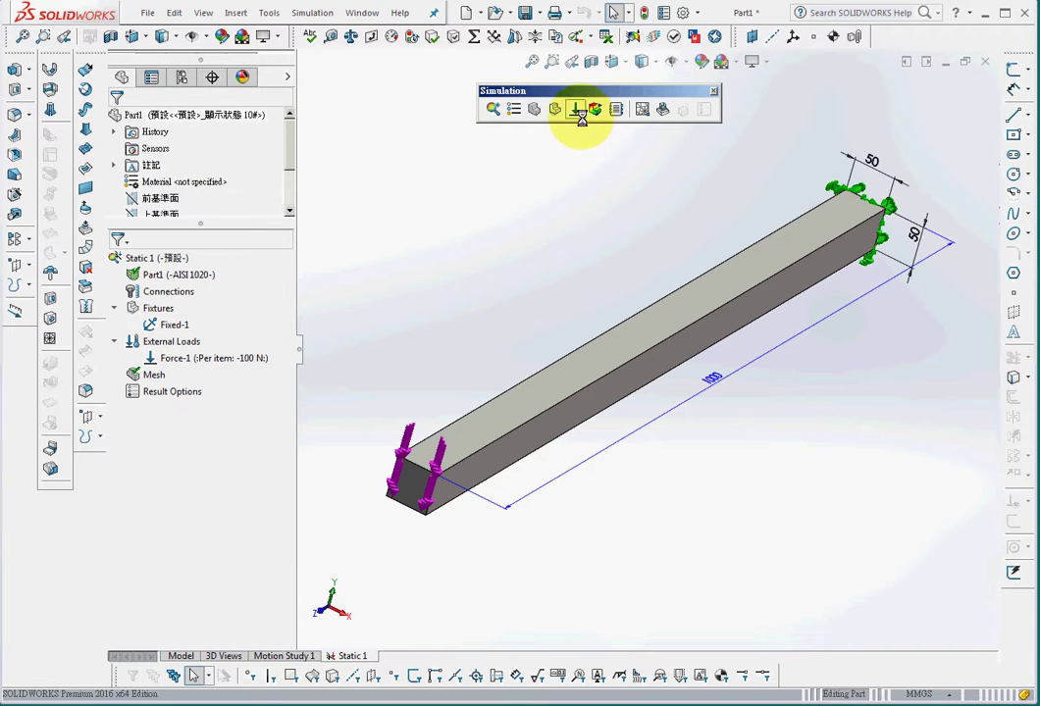
{"action": "left_click", "coordinate": [594, 109]}
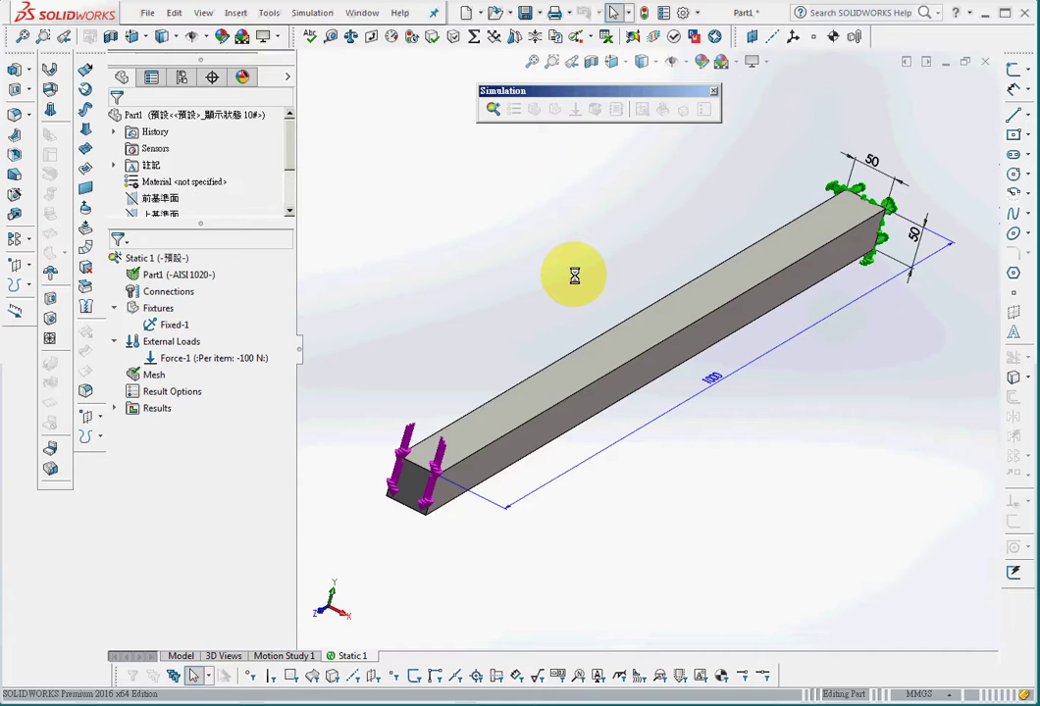
- Set the von Mises stress plot to N/mm^2 (MPa) and its legend numbers to floating format with 4 decimal places
{"action": "right_click", "coordinate": [203, 426]}
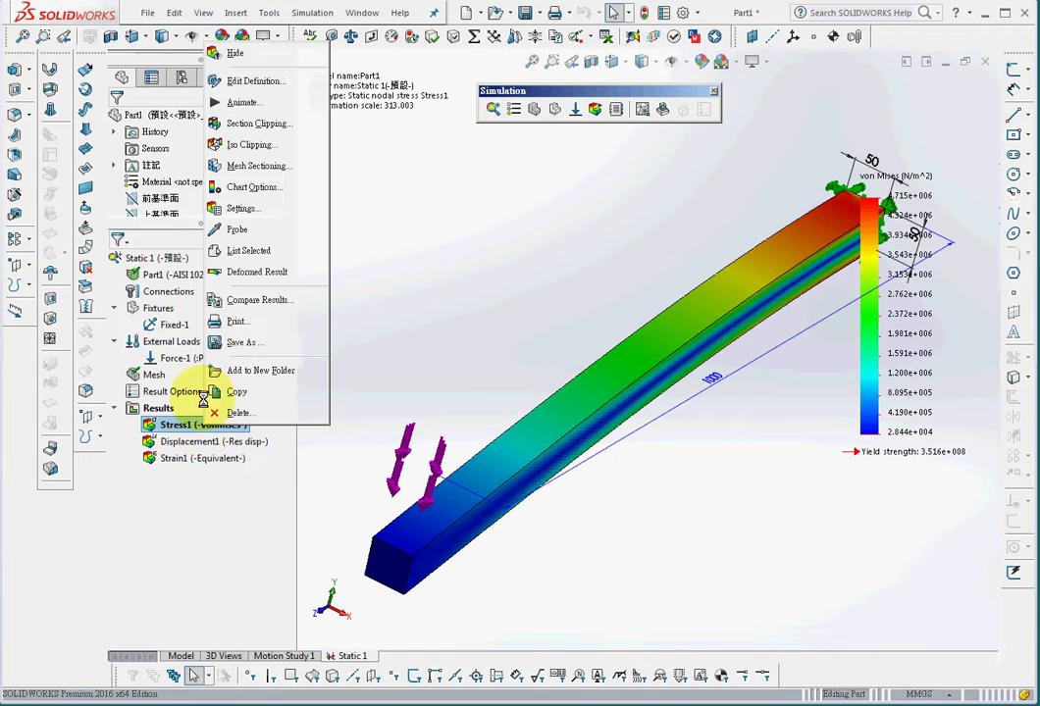
{"action": "left_click", "coordinate": [257, 83]}
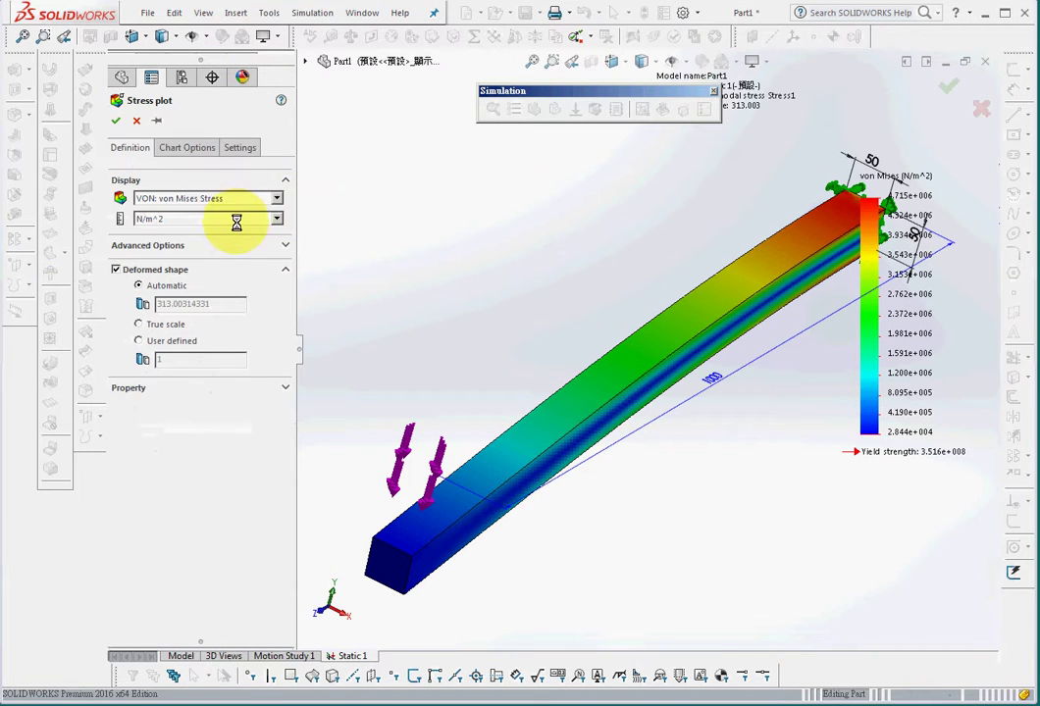
{"action": "left_click", "coordinate": [226, 260]}
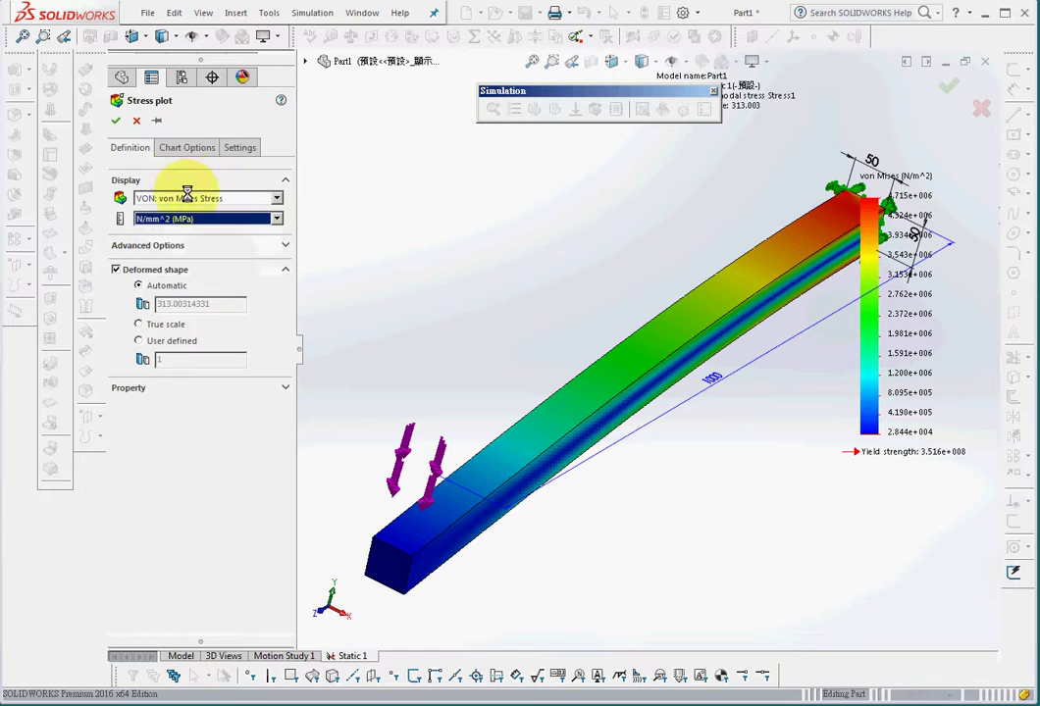
{"action": "left_click", "coordinate": [178, 147]}
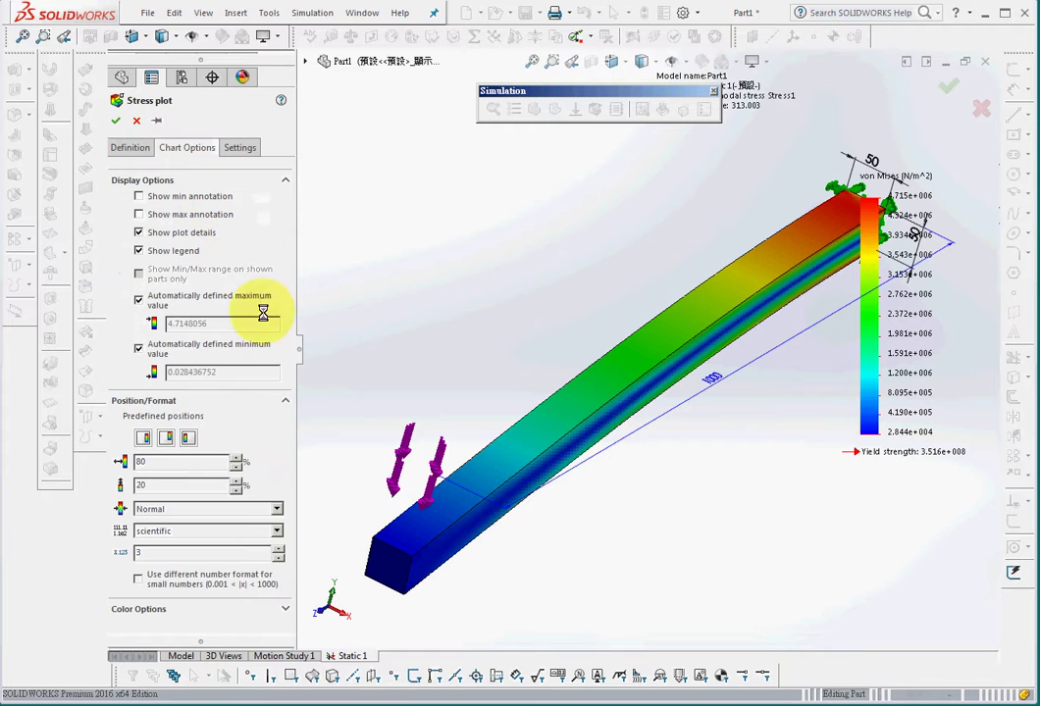
{"action": "left_click", "coordinate": [196, 532]}
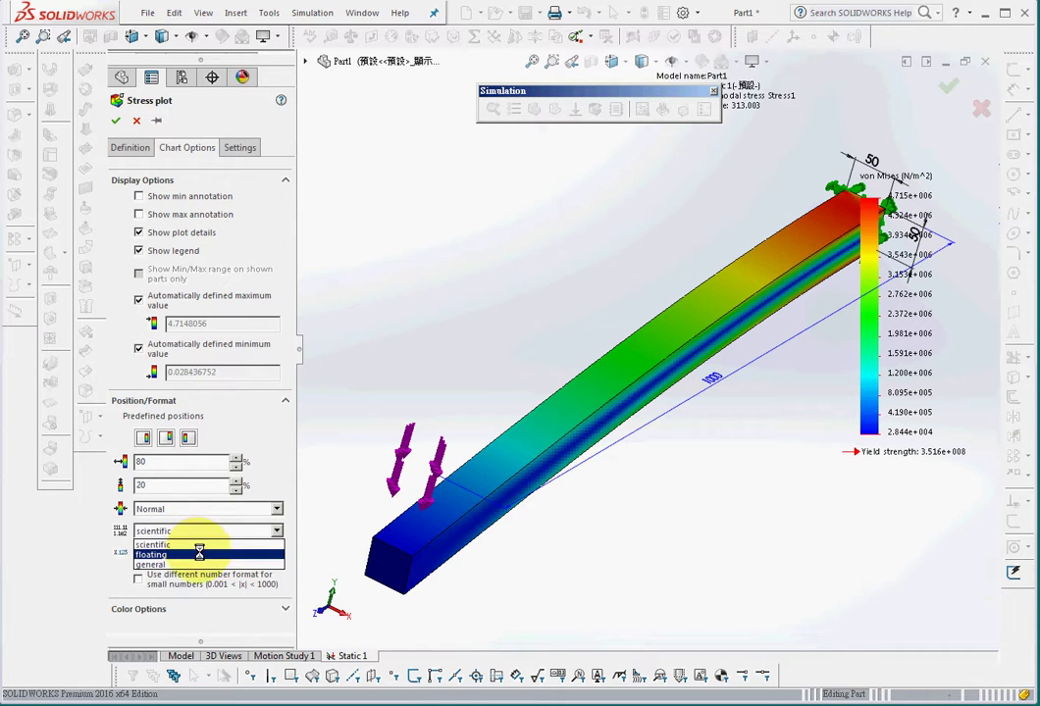
{"action": "left_click", "coordinate": [197, 555]}
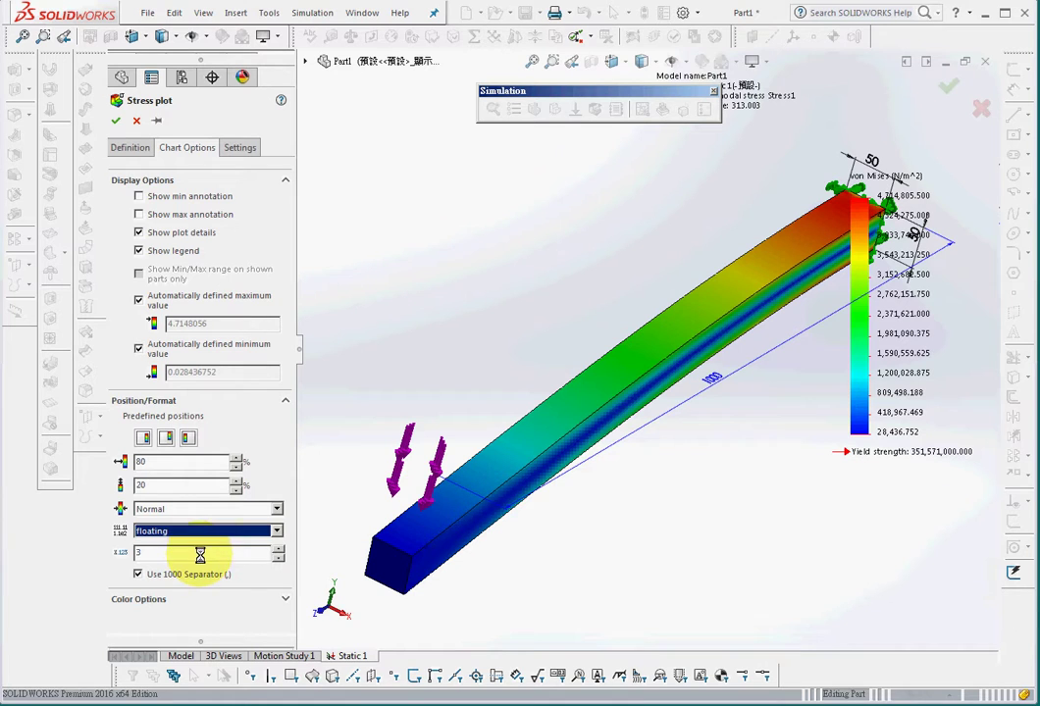
{"action": "left_click_drag", "start_coordinate": [200, 556], "coordinate": [66, 559]}
{"action": "type", "text": "4"}
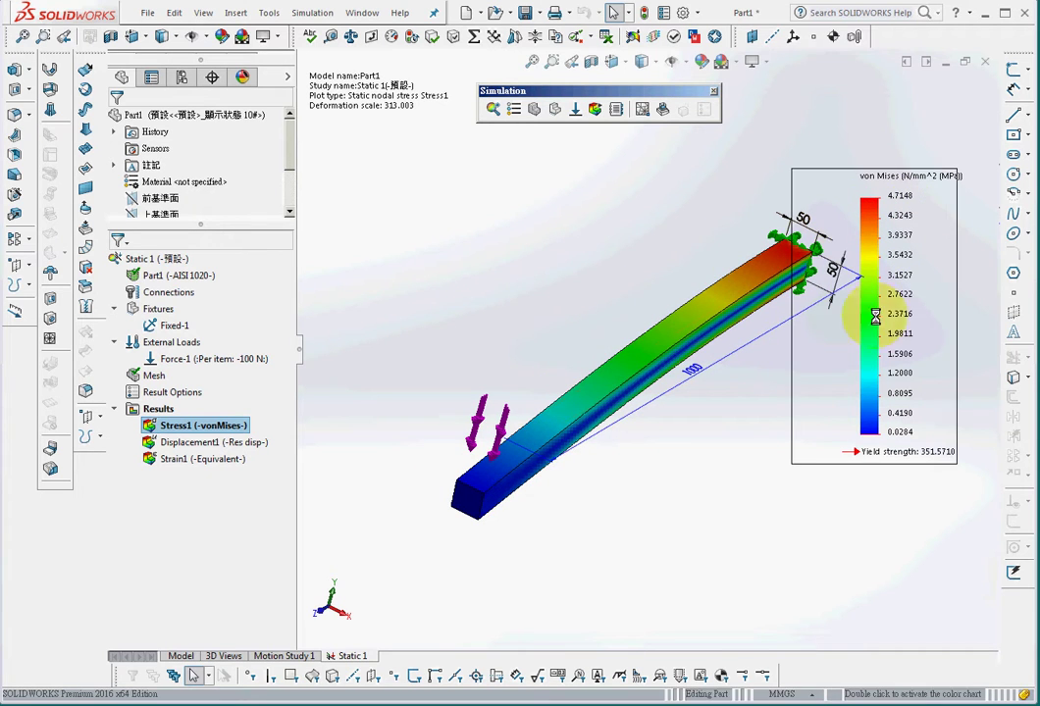
- Hide the part's feature dimensions and display the resultant displacement plot
{"action": "right_click", "coordinate": [147, 165]}
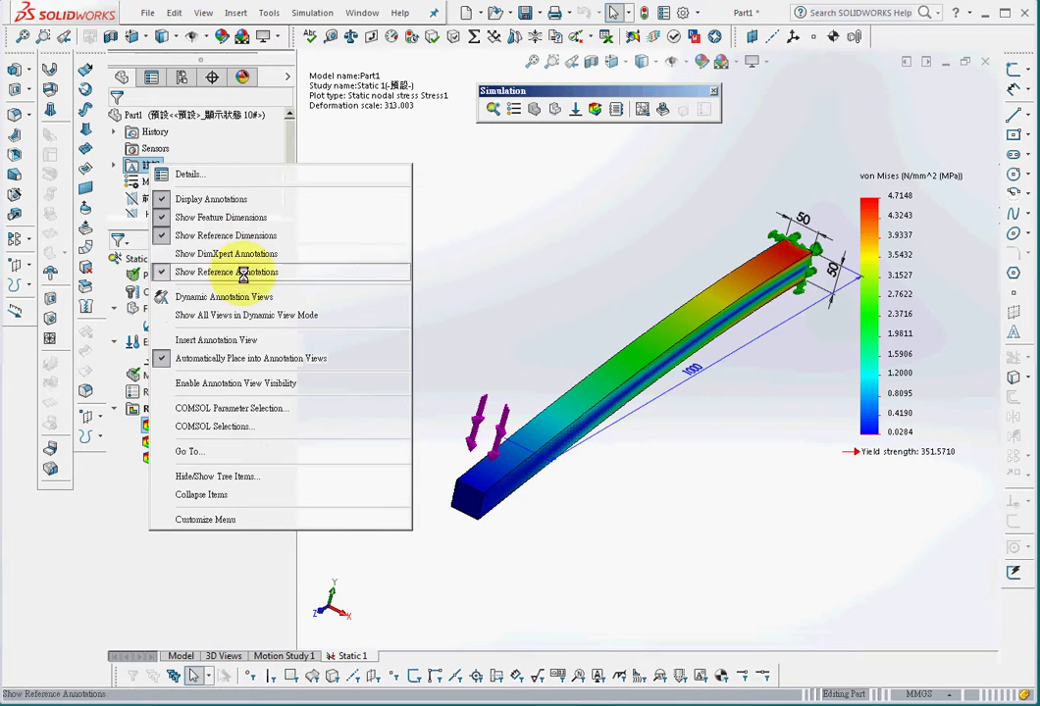
{"action": "left_click", "coordinate": [206, 217]}
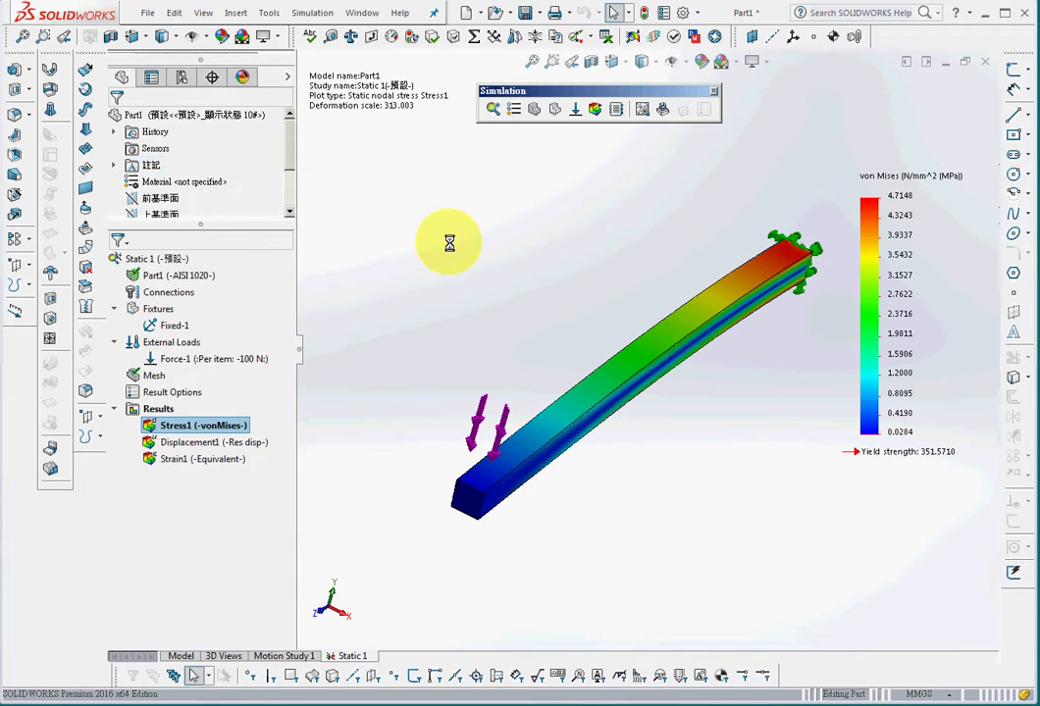
{"action": "double_click", "coordinate": [208, 443]}
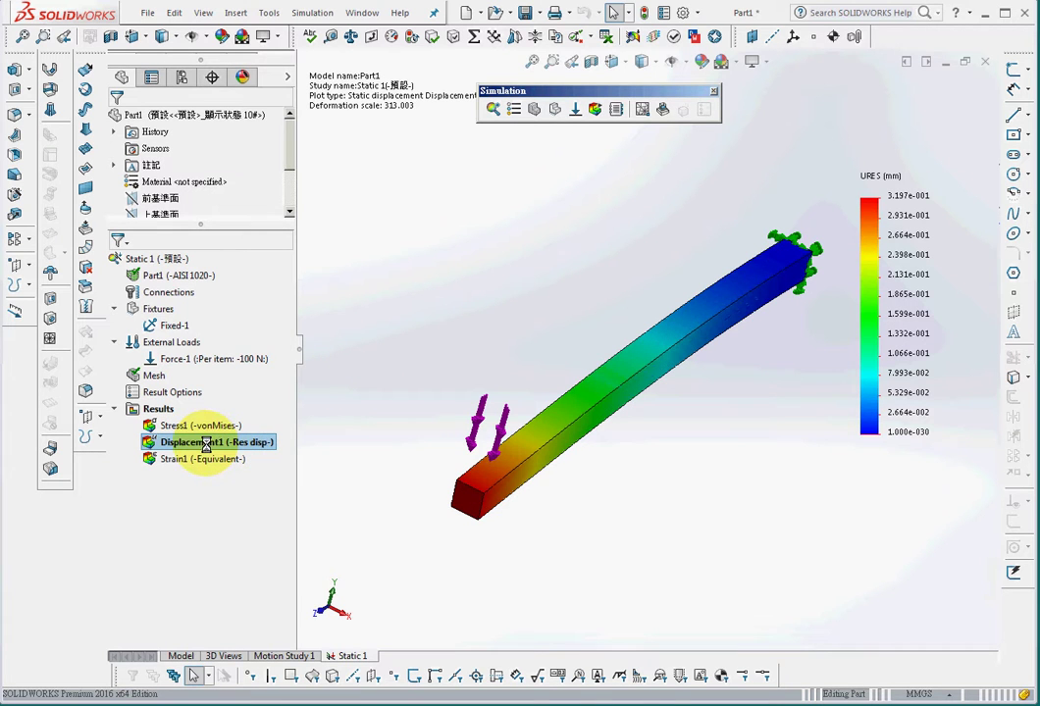
- Set the displacement plot's legend numbers to floating format with 4 decimal places
{"action": "right_click", "coordinate": [202, 443]}
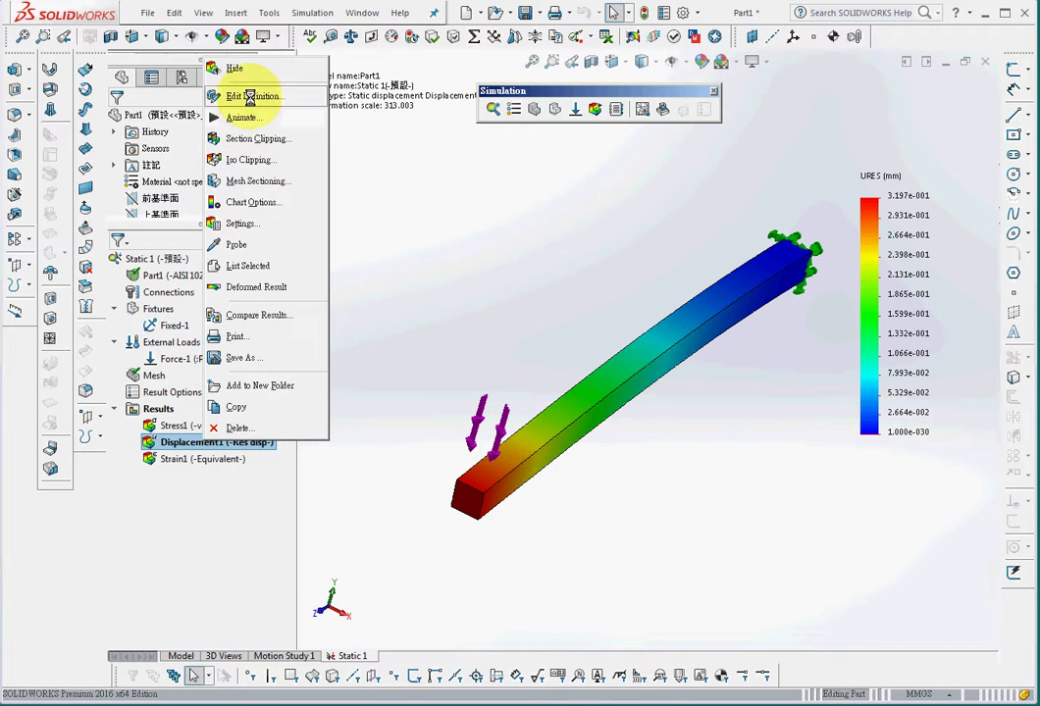
{"action": "left_click", "coordinate": [264, 164]}
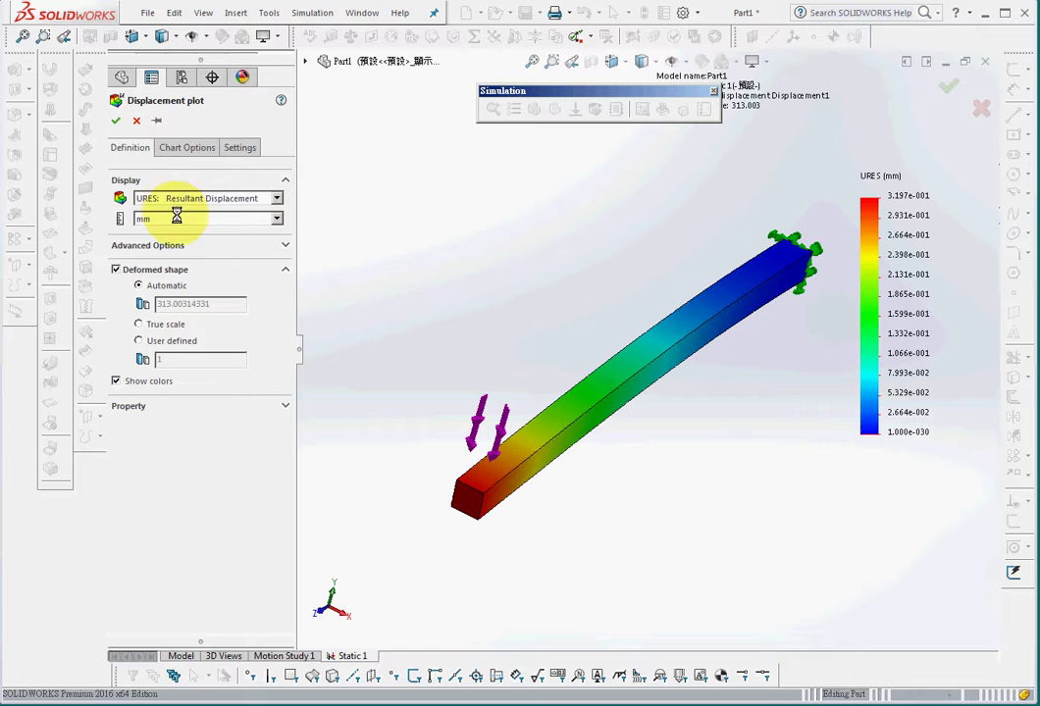
{"action": "left_click", "coordinate": [171, 148]}
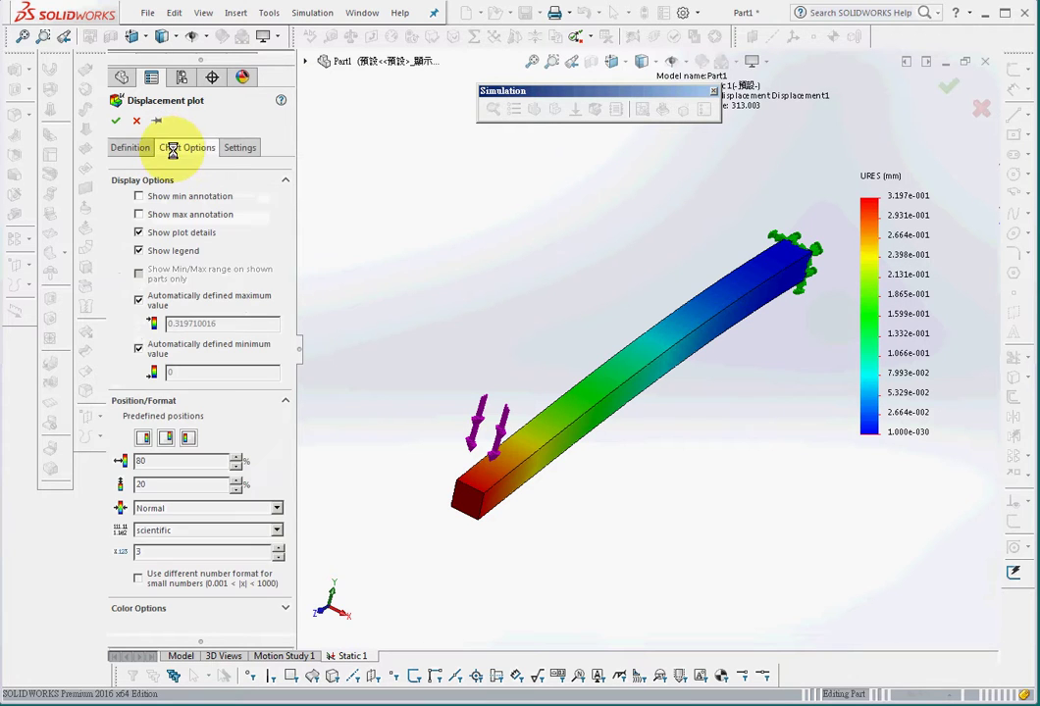
{"action": "left_click", "coordinate": [196, 531]}
{"action": "left_click", "coordinate": [200, 553]}
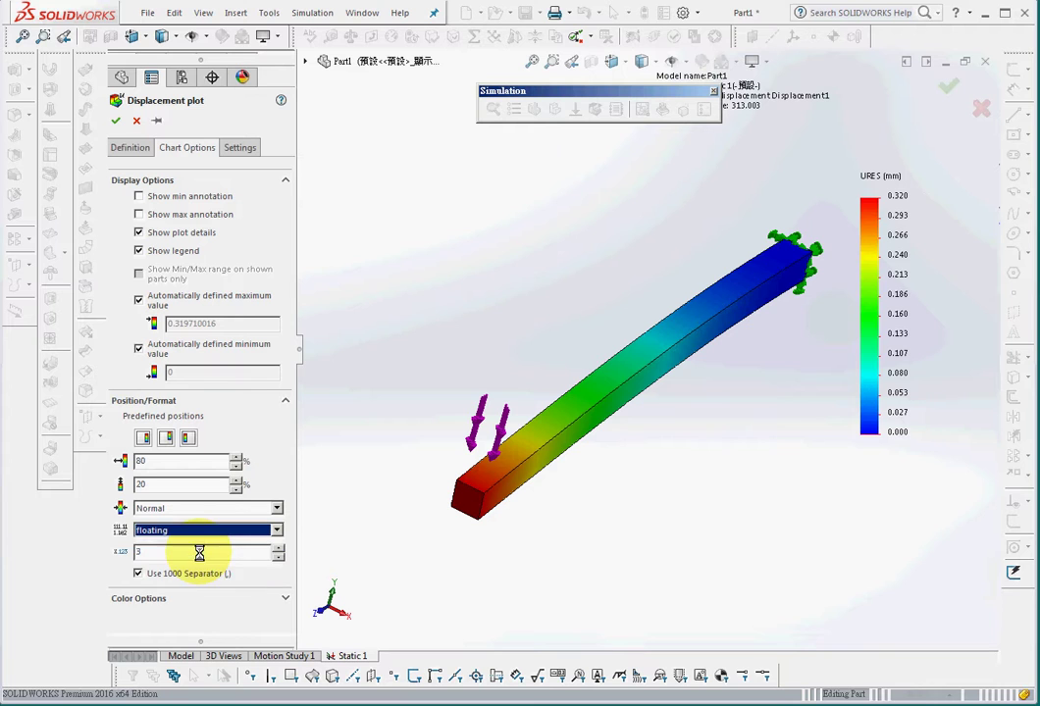
{"action": "left_click", "coordinate": [174, 553]}
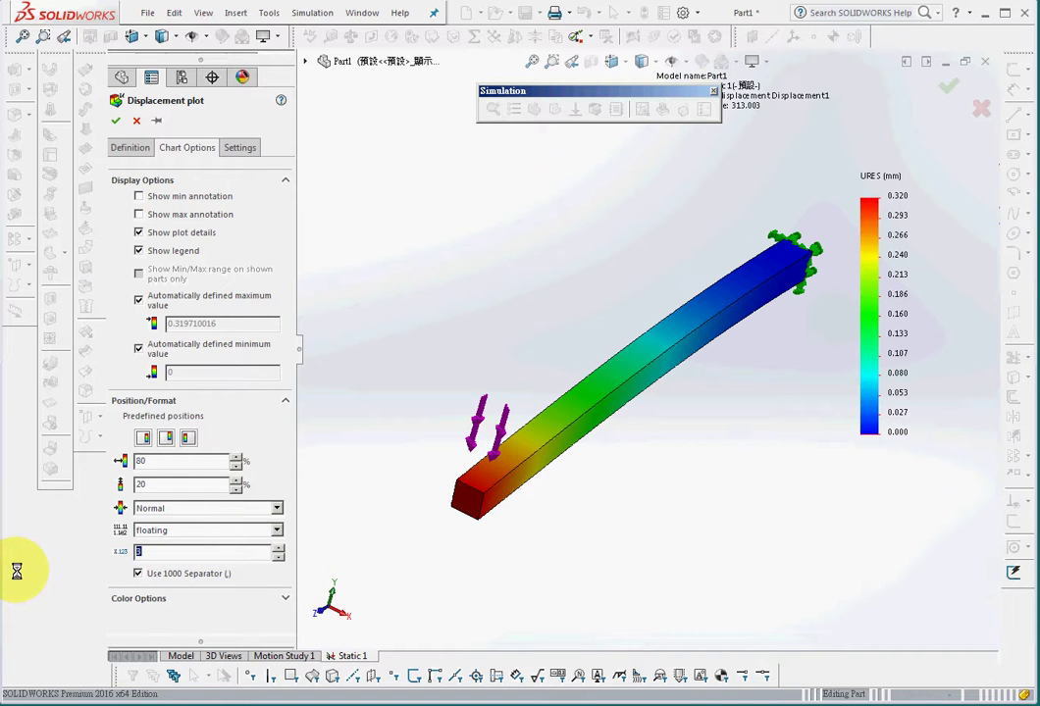
{"action": "type", "text": "4"}
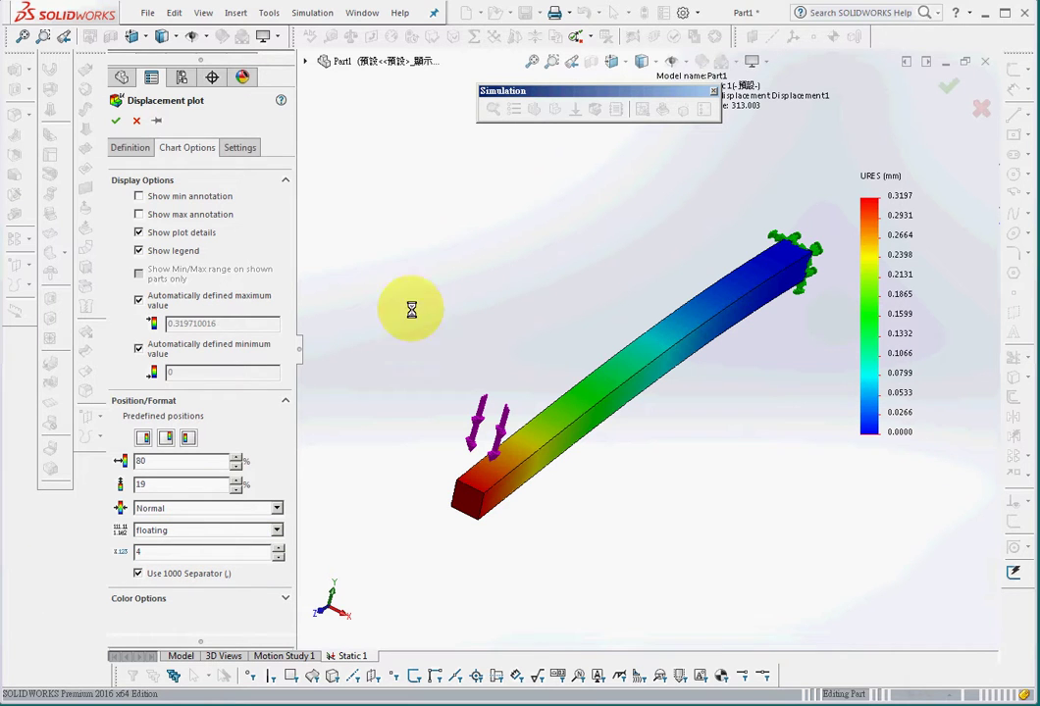
{"action": "left_click", "coordinate": [119, 118]}
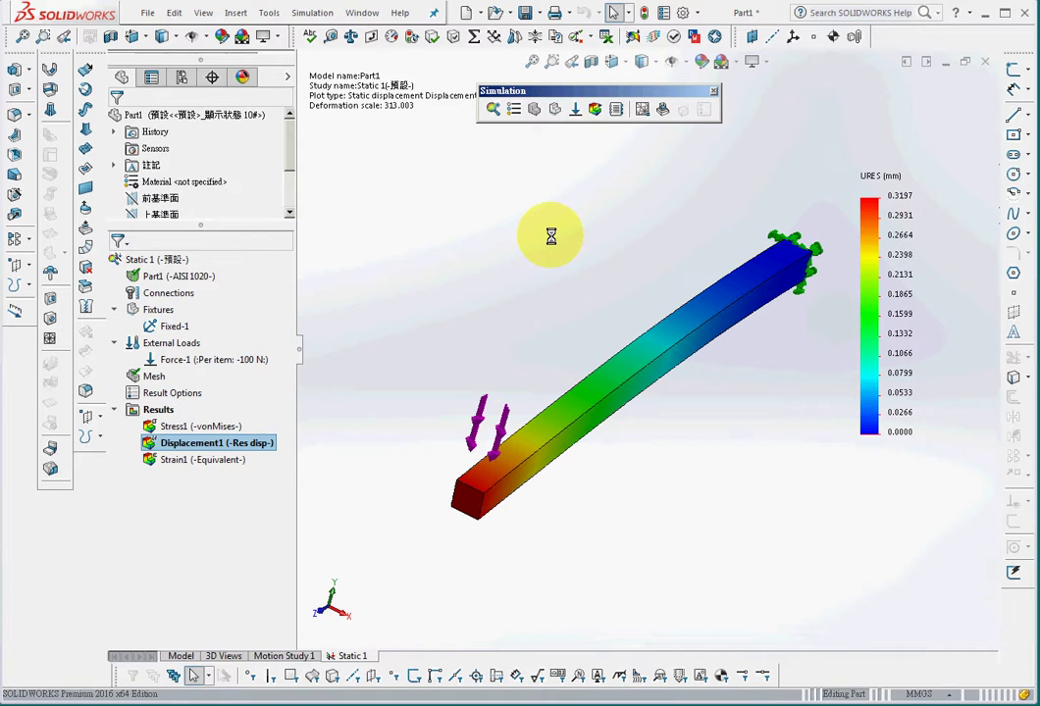
- Create a new Design Study for the beam and turn off its Optimization option
{"action": "left_click", "coordinate": [495, 111]}
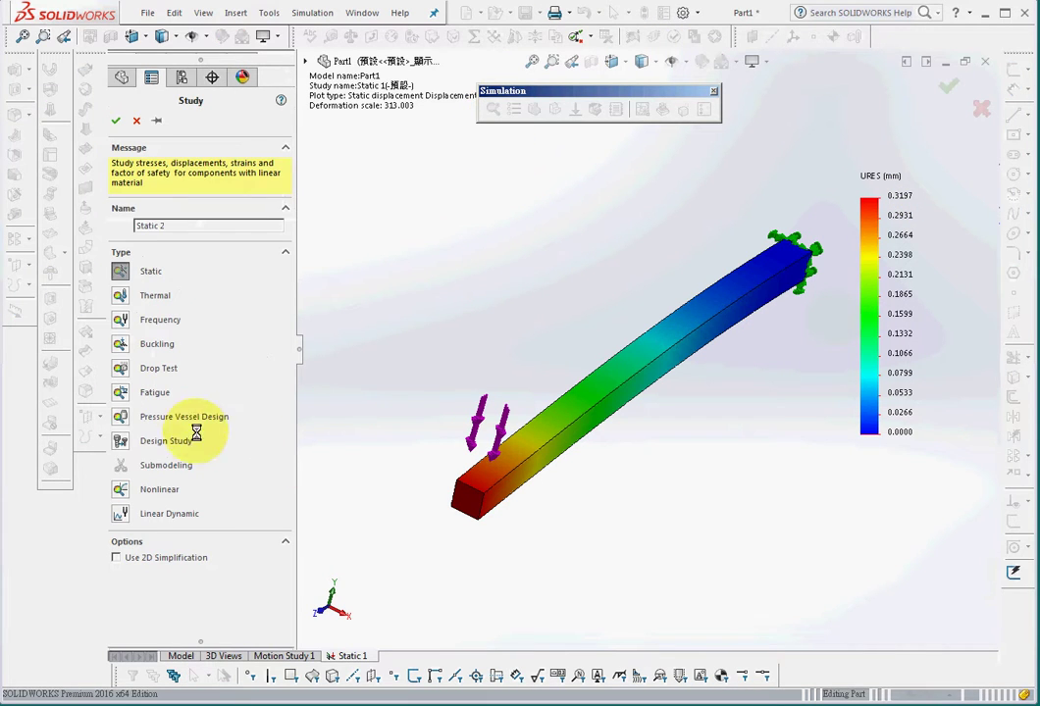
{"action": "left_click", "coordinate": [119, 441]}
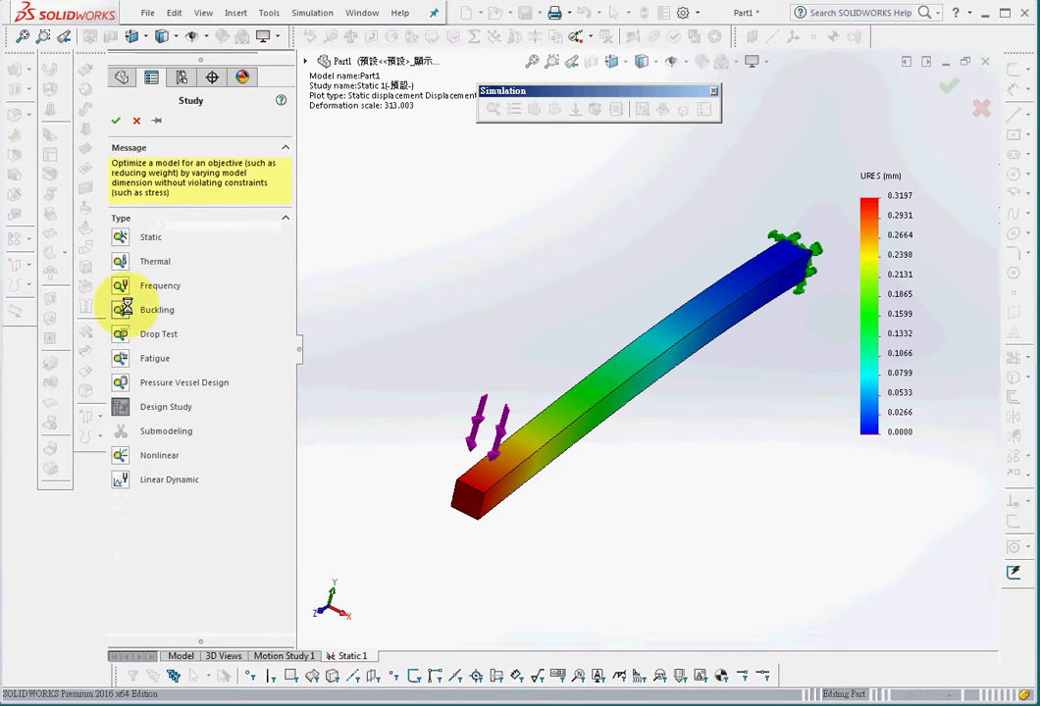
{"action": "left_click", "coordinate": [115, 120]}
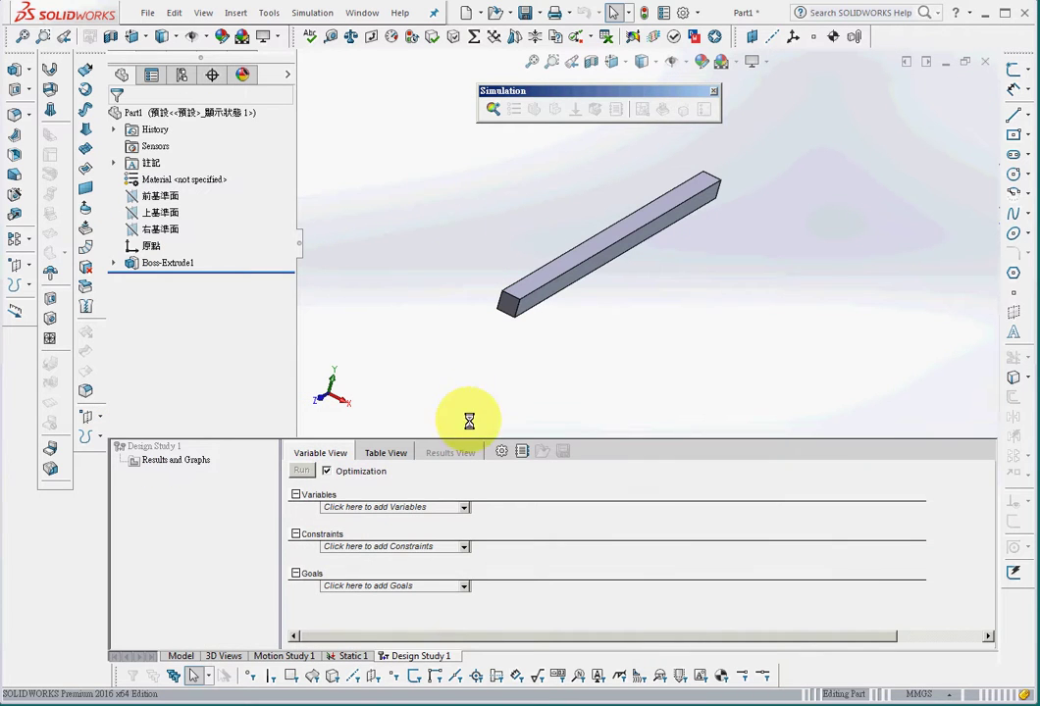
{"action": "left_click", "coordinate": [325, 472]}
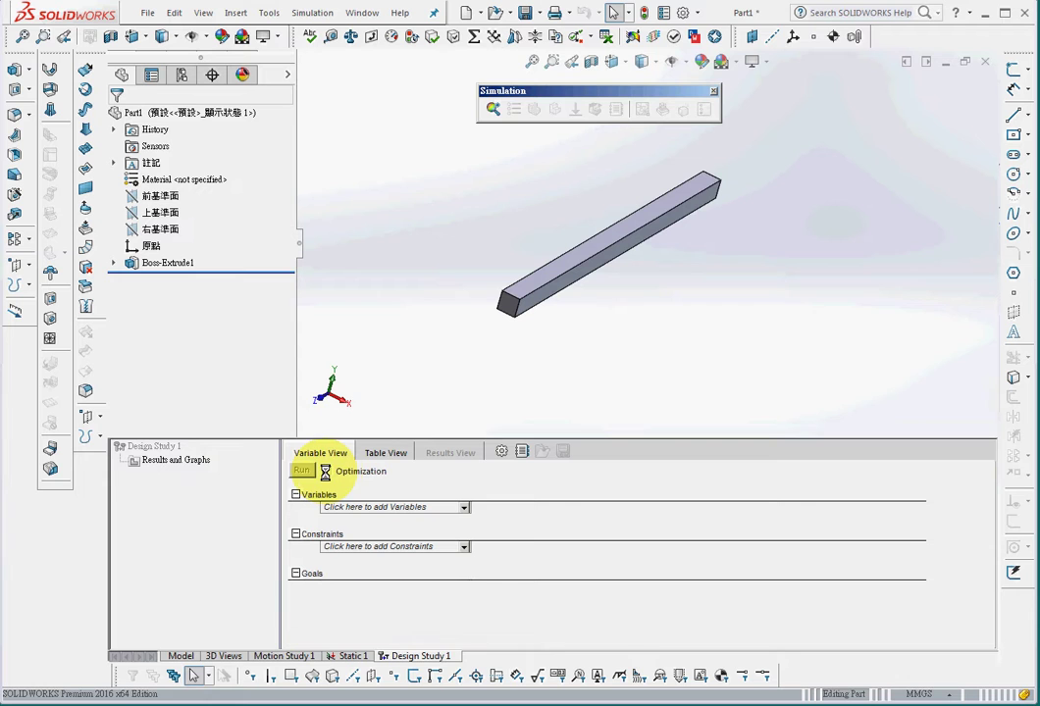
- Define model dimension parameters W and H, linked to the horizontal and vertical 50 mm dimensions of the beam's end face
{"action": "left_click", "coordinate": [531, 62]}
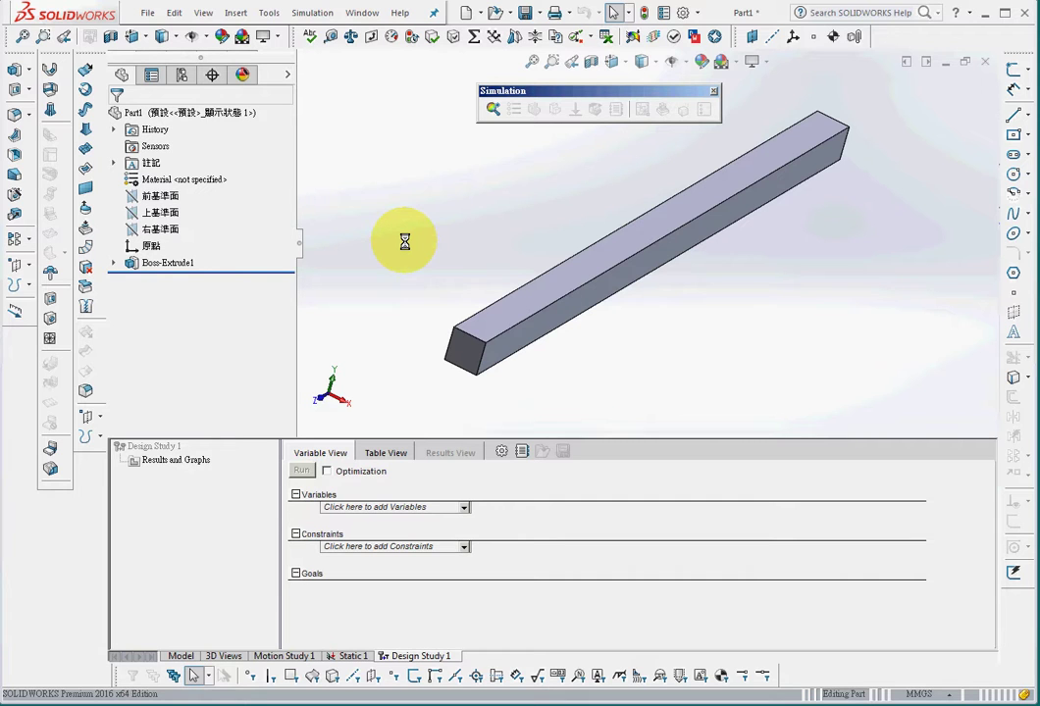
{"action": "left_click", "coordinate": [399, 507]}
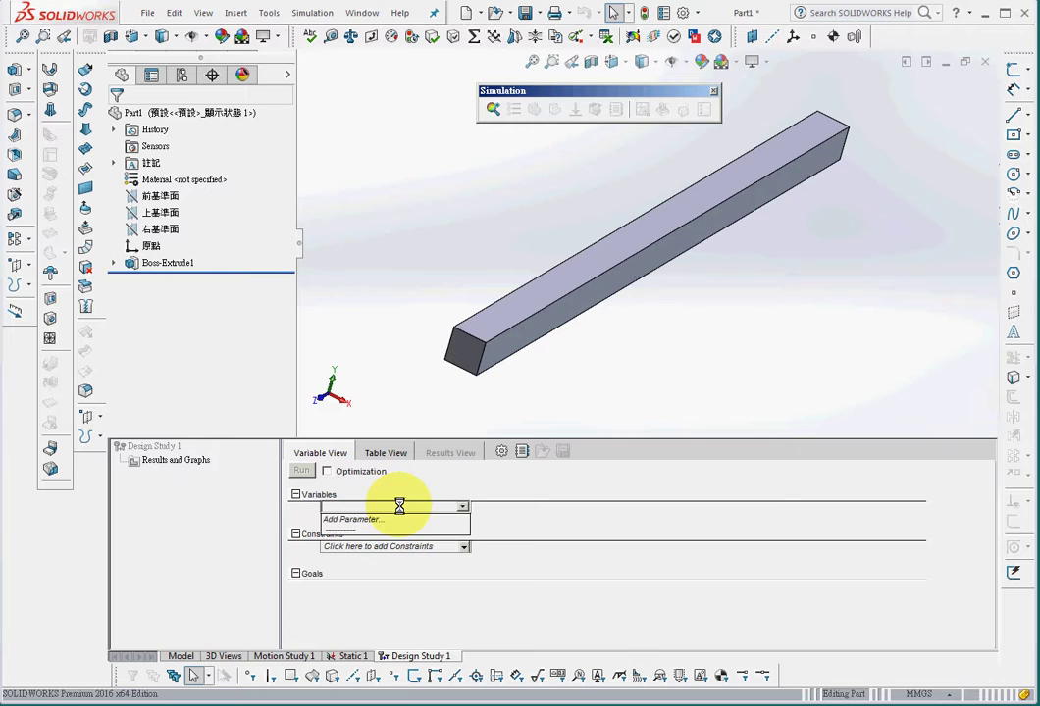
{"action": "left_click", "coordinate": [391, 516]}
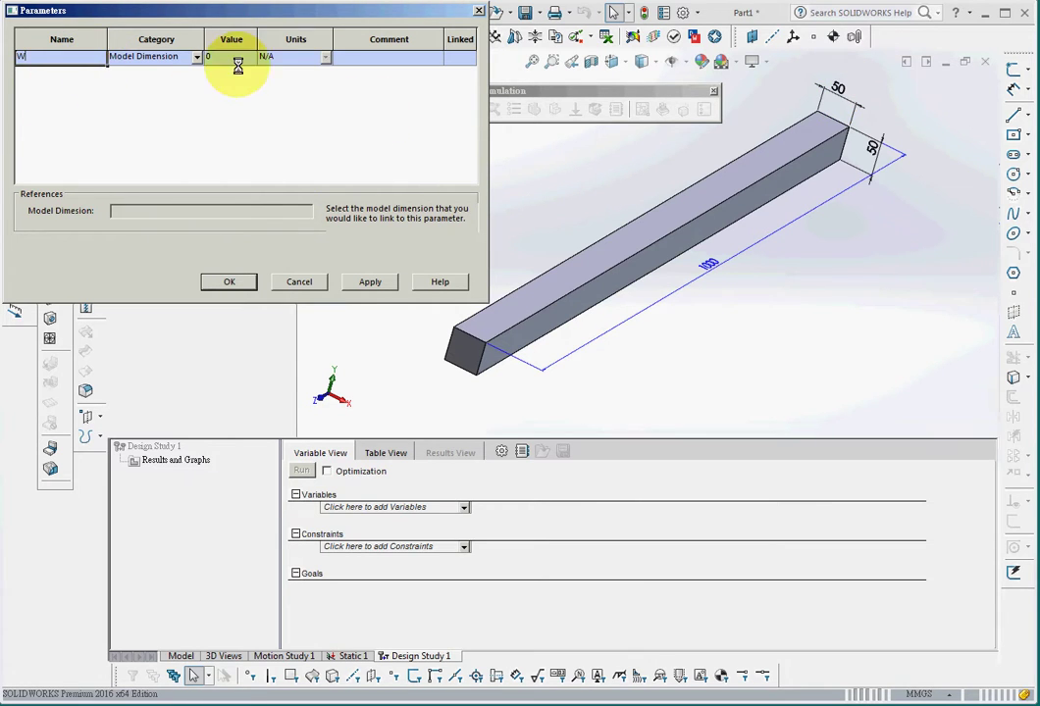
{"action": "left_click", "coordinate": [839, 88]}
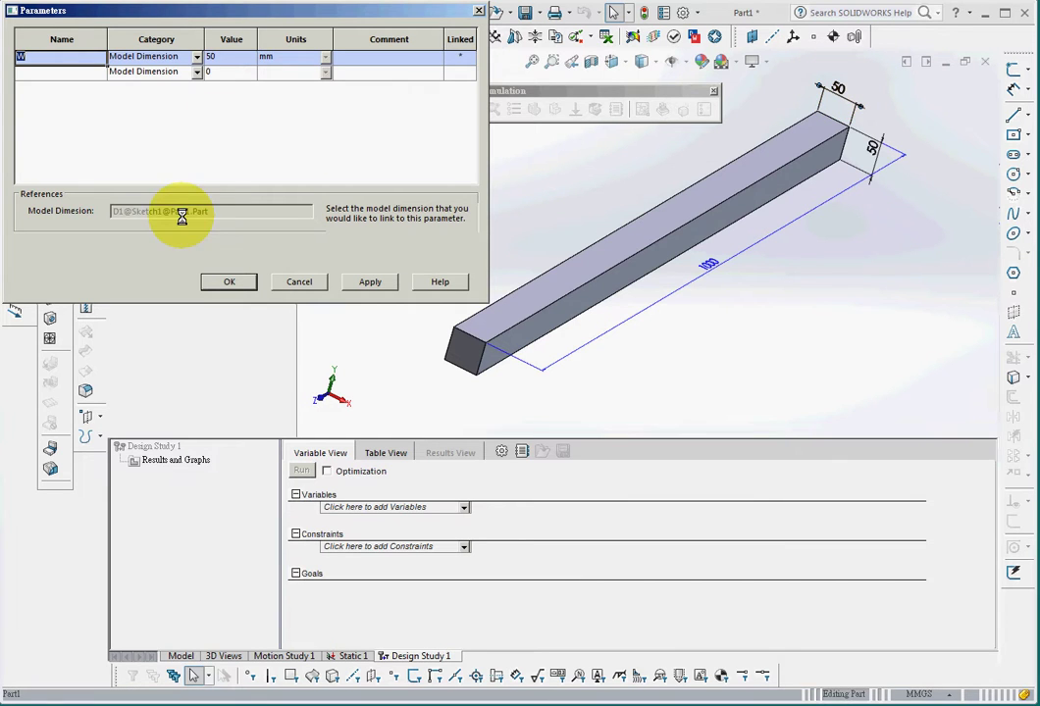
{"action": "type", "text": "W"}
{"action": "left_click", "coordinate": [54, 72]}
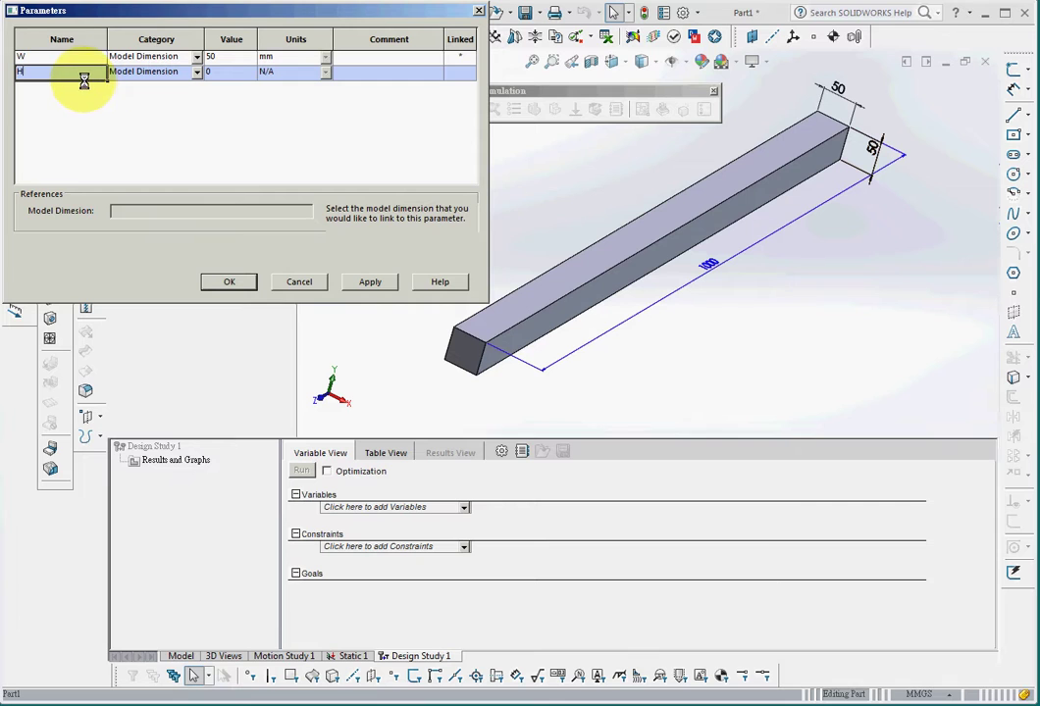
{"action": "left_click", "coordinate": [872, 150]}
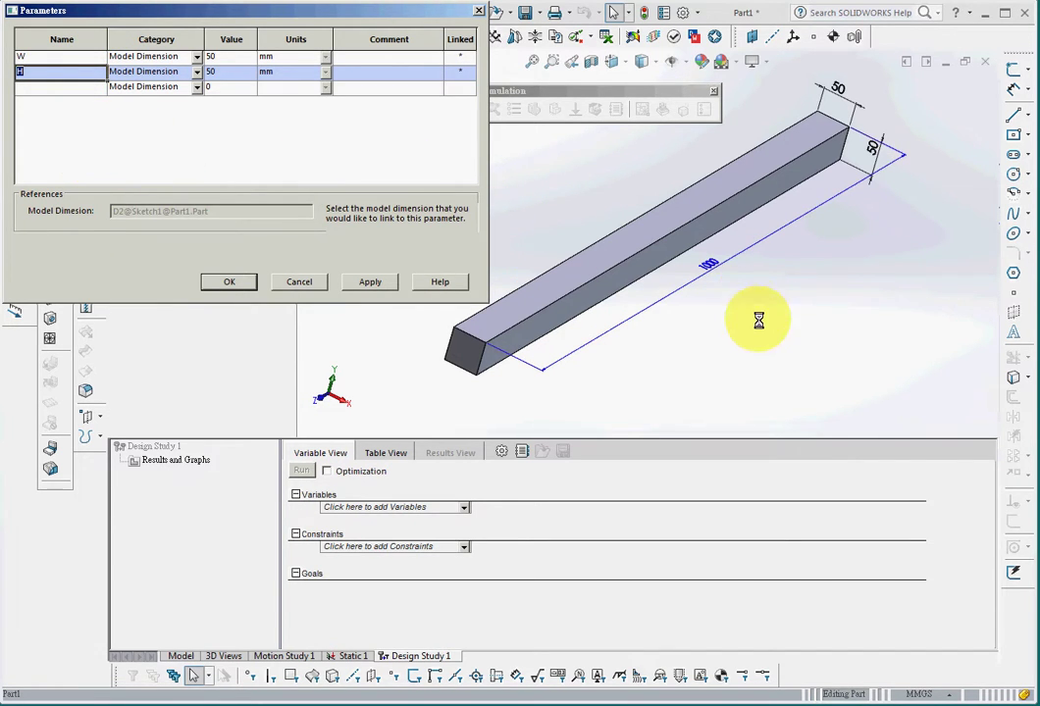
{"action": "left_click", "coordinate": [714, 268]}
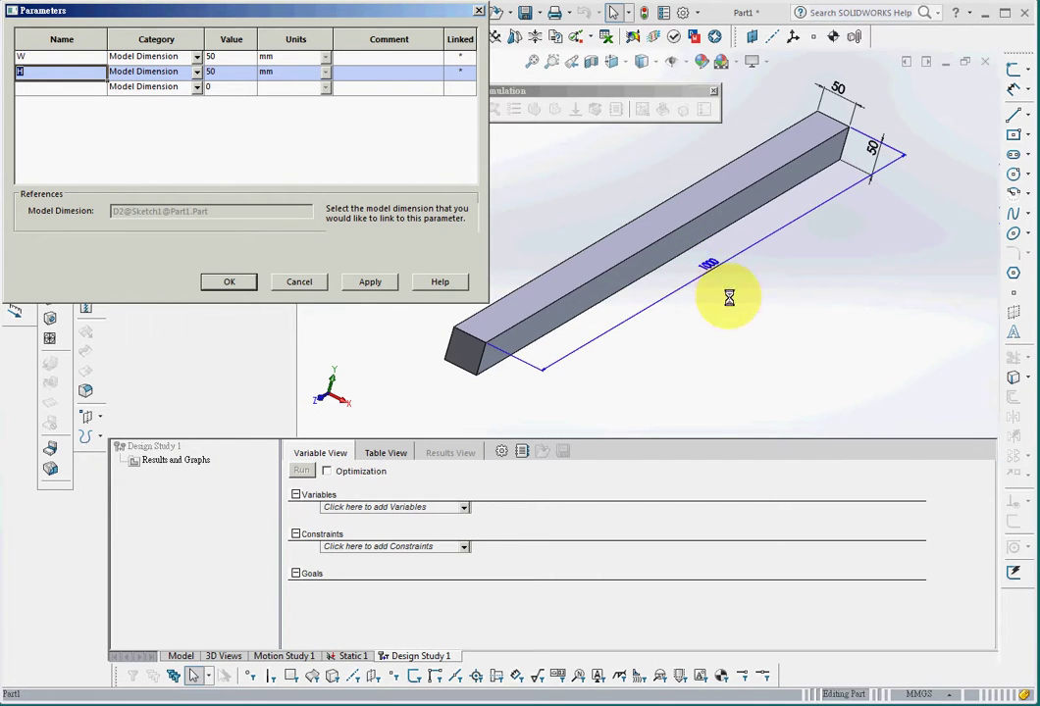
- Define a Material parameter named MTL for the beam body and accept the parameter list
{"action": "left_click", "coordinate": [62, 86]}
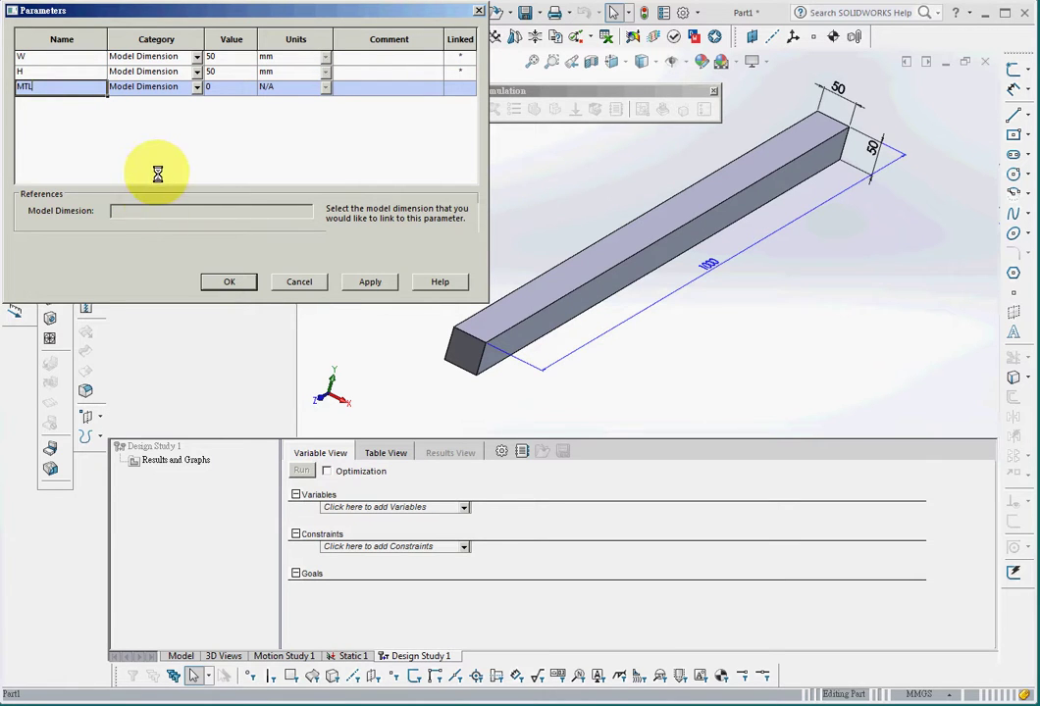
{"action": "left_click", "coordinate": [200, 87]}
{"action": "left_click", "coordinate": [195, 133]}
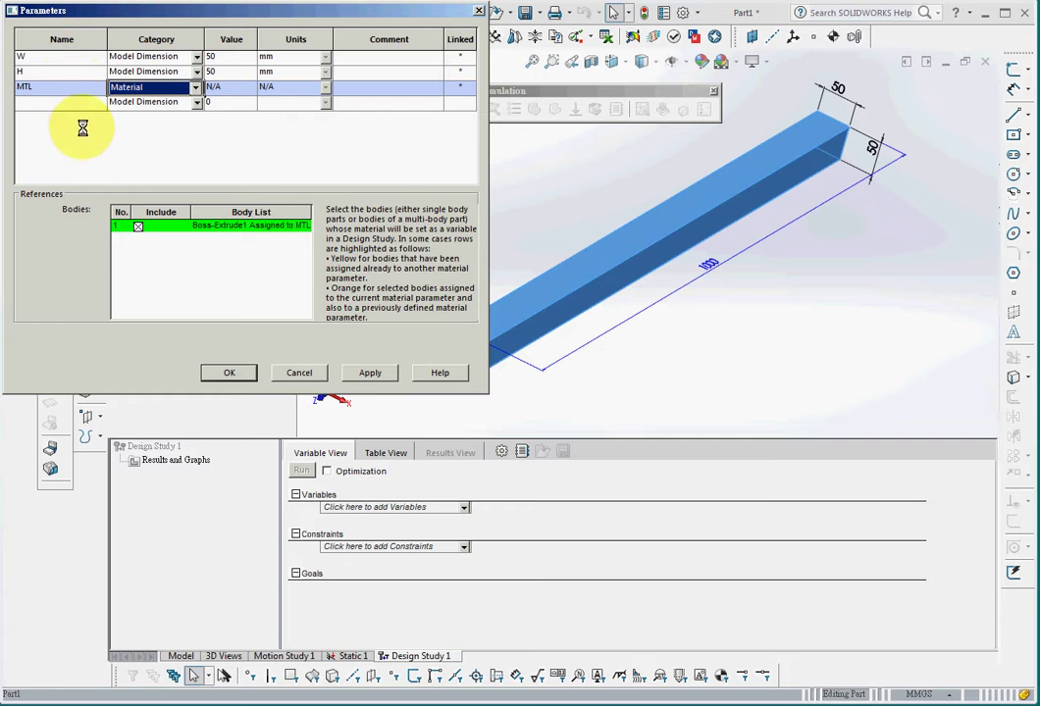
{"action": "left_click", "coordinate": [230, 372]}
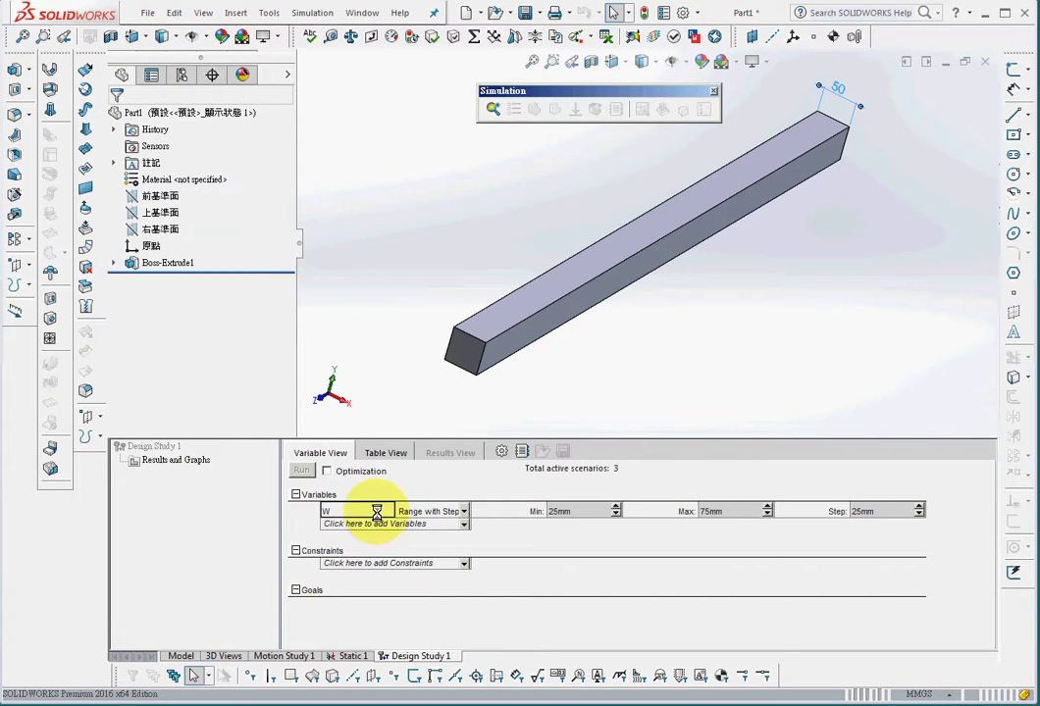
- Set variable W's range to a minimum of 50 mm, a maximum of 60 mm and a step of 5 mm
{"action": "left_click", "coordinate": [590, 511]}
{"action": "type", "text": "50"}
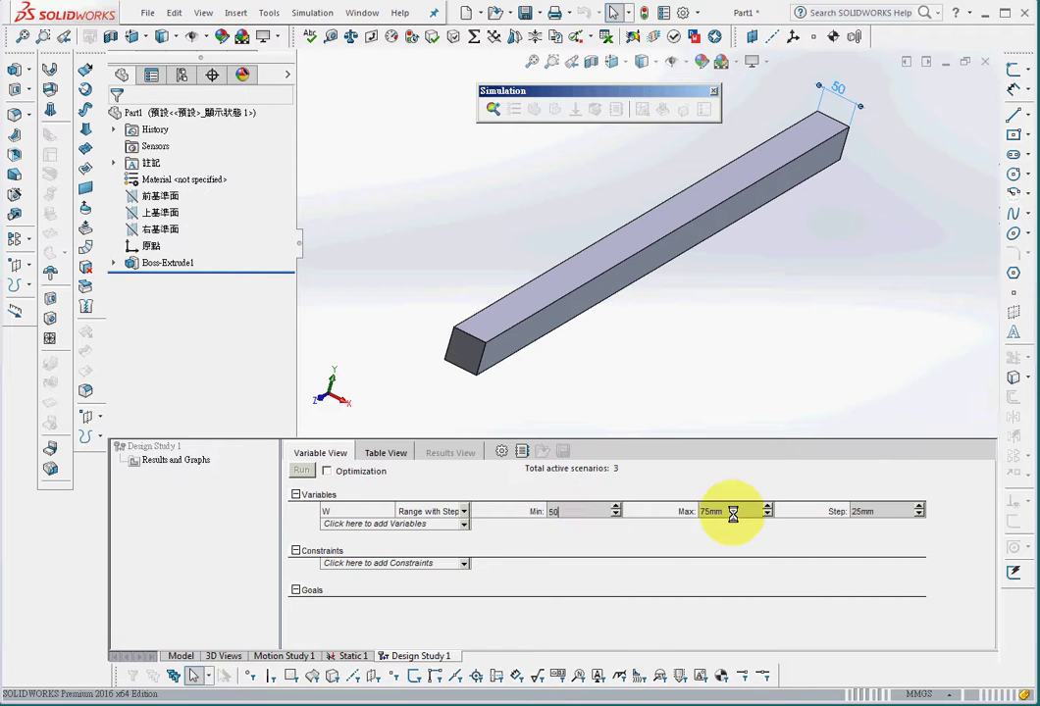
{"action": "type", "text": "60"}
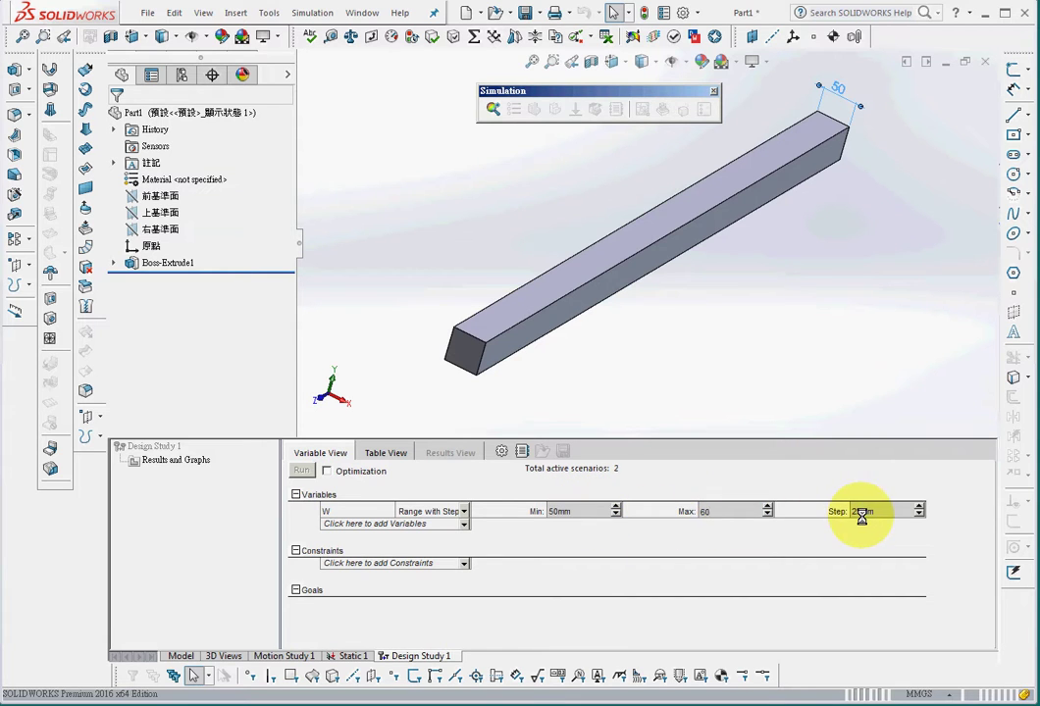
{"action": "type", "text": "5"}
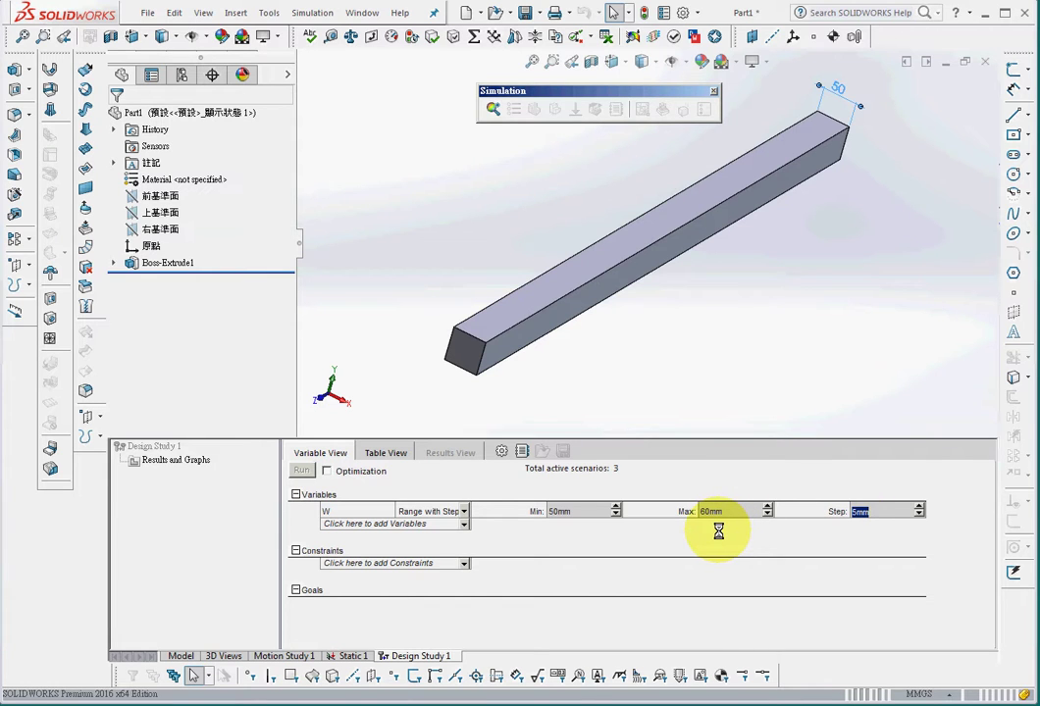
- Add H as a study variable ranging from 50 mm to 60 mm in 5 mm steps
{"action": "left_click", "coordinate": [373, 524]}
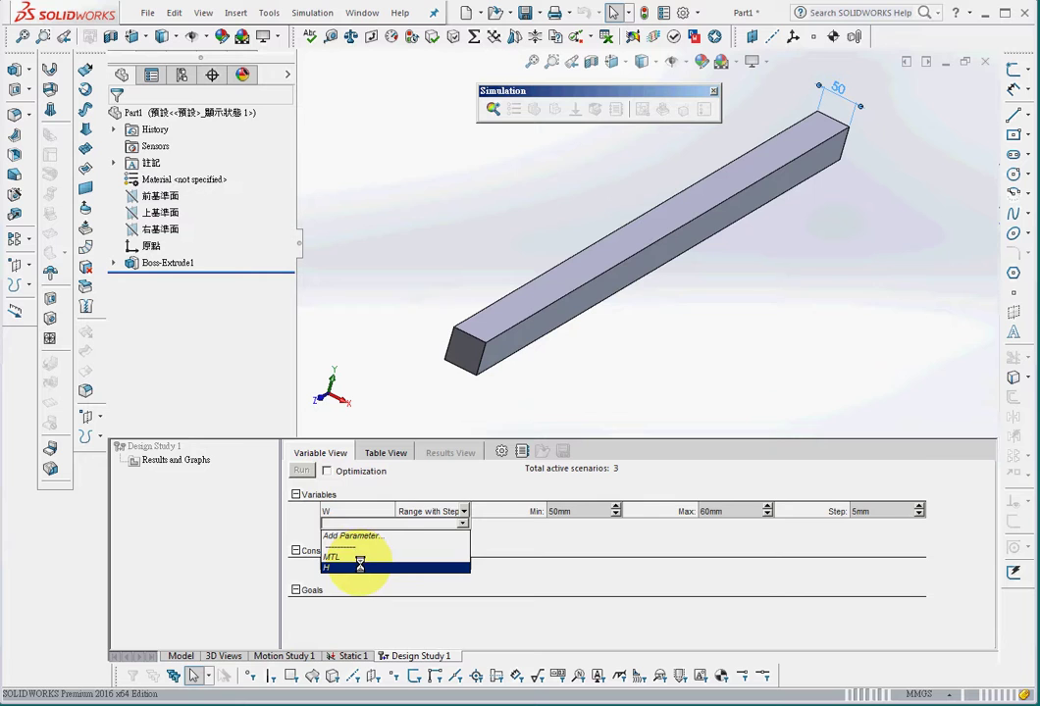
{"action": "left_click", "coordinate": [359, 566]}
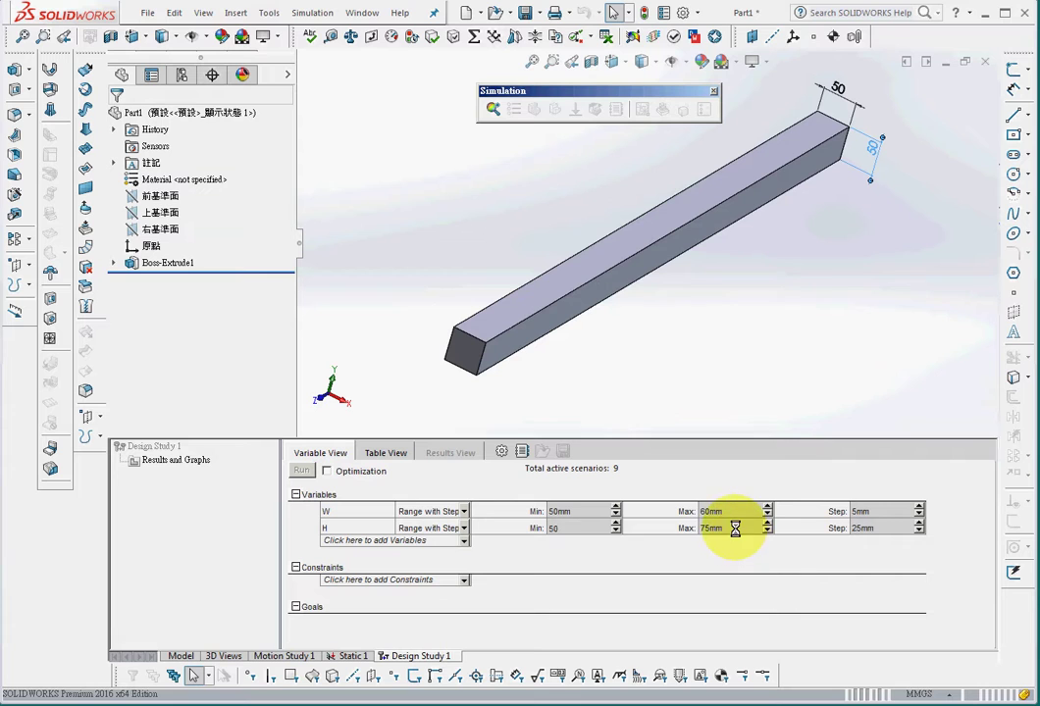
{"action": "type", "text": "0"}
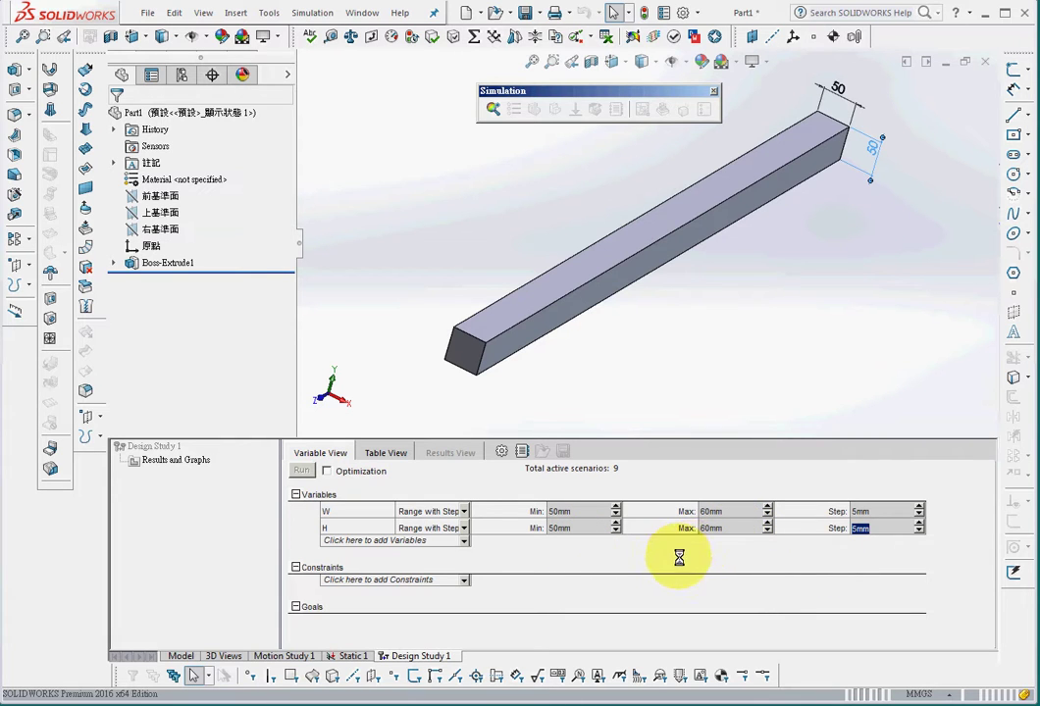
{"action": "left_click", "coordinate": [597, 565]}
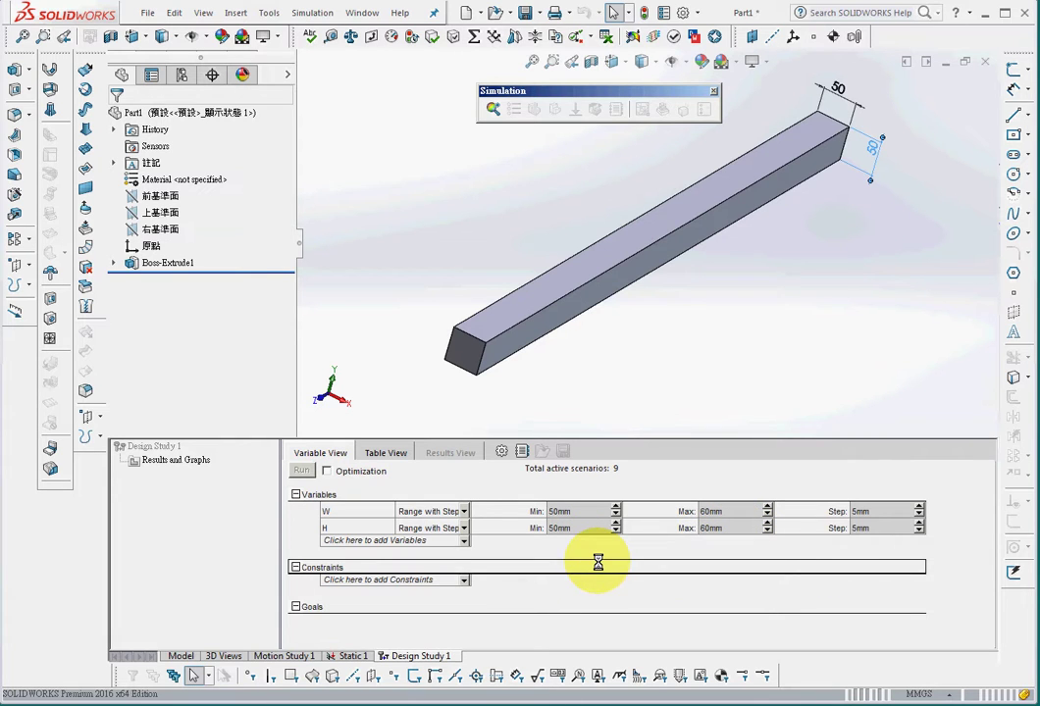
- Add MTL as a study variable and assign AISI 1020 as its first material
{"action": "left_click", "coordinate": [410, 541]}
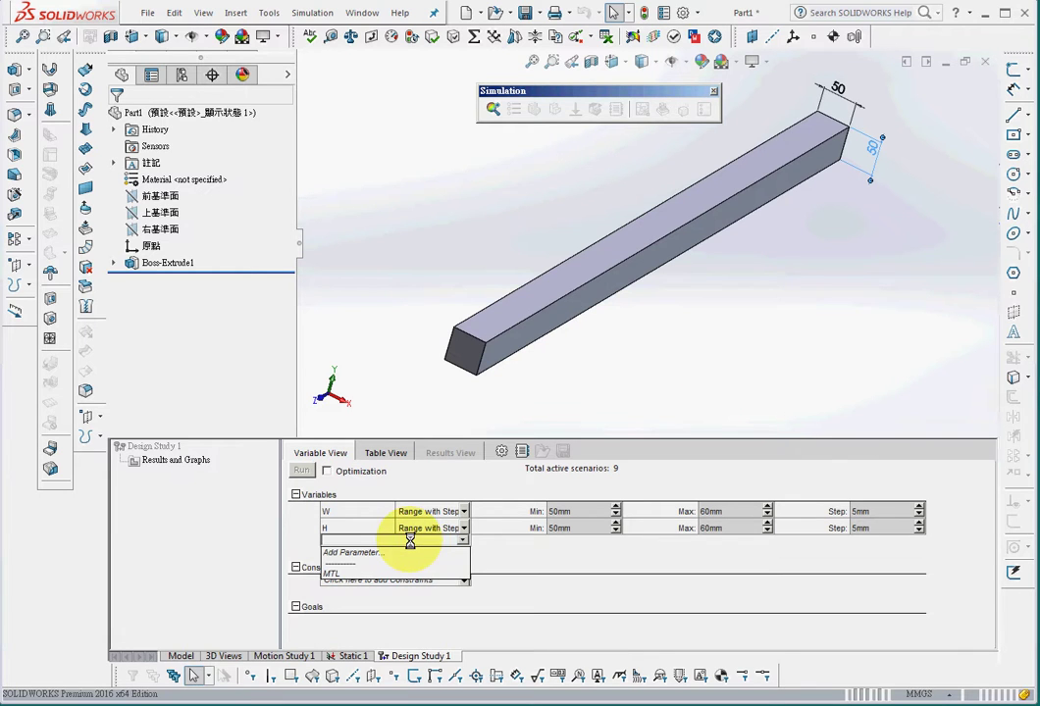
{"action": "left_click", "coordinate": [397, 575]}
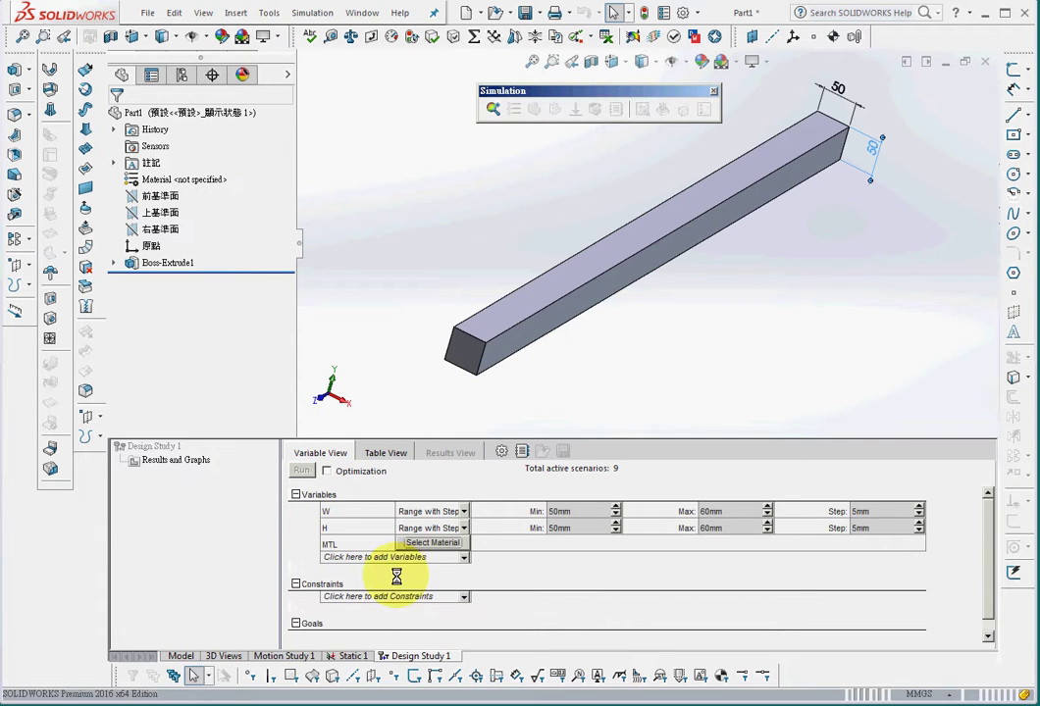
{"action": "left_click", "coordinate": [457, 542]}
{"action": "left_click", "coordinate": [110, 149]}
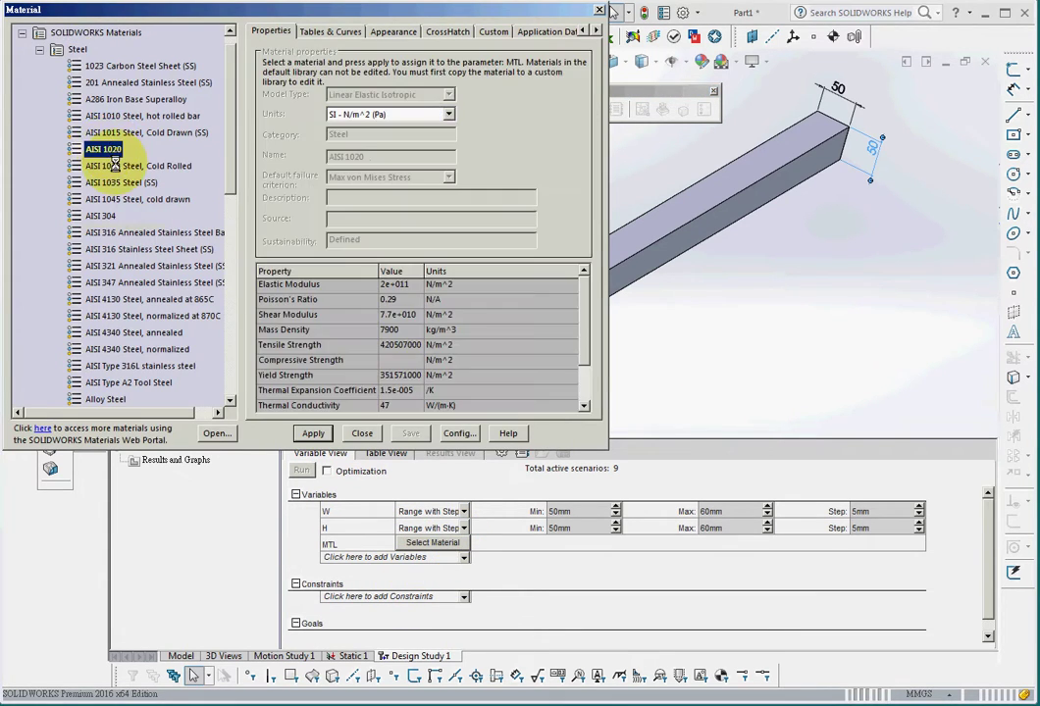
{"action": "left_click", "coordinate": [309, 433]}
{"action": "left_click", "coordinate": [365, 433]}
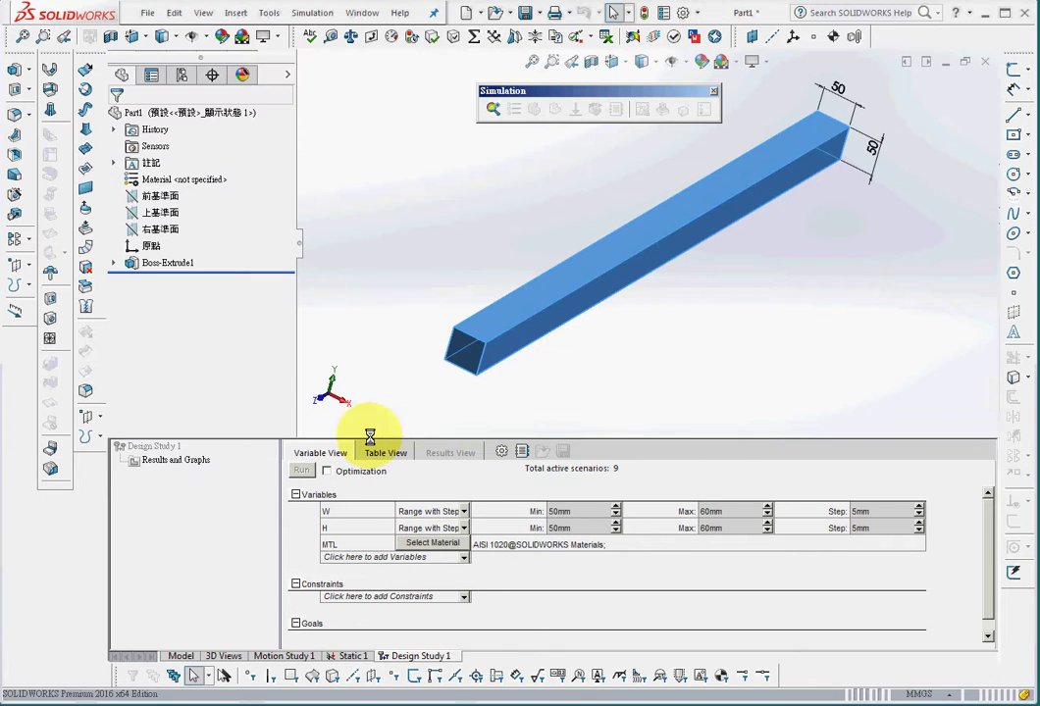
- Assign AISI 304 and Alloy Steel (SS) as additional materials for the MTL variable and finish the material selection
{"action": "left_click", "coordinate": [439, 543]}
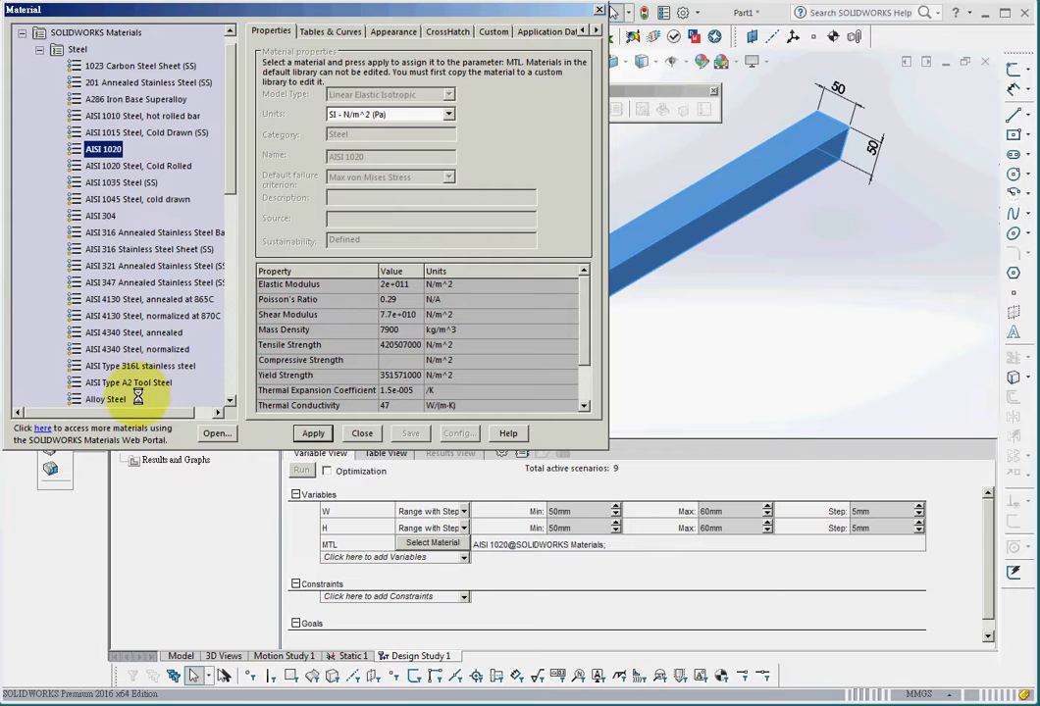
{"action": "left_click", "coordinate": [108, 215]}
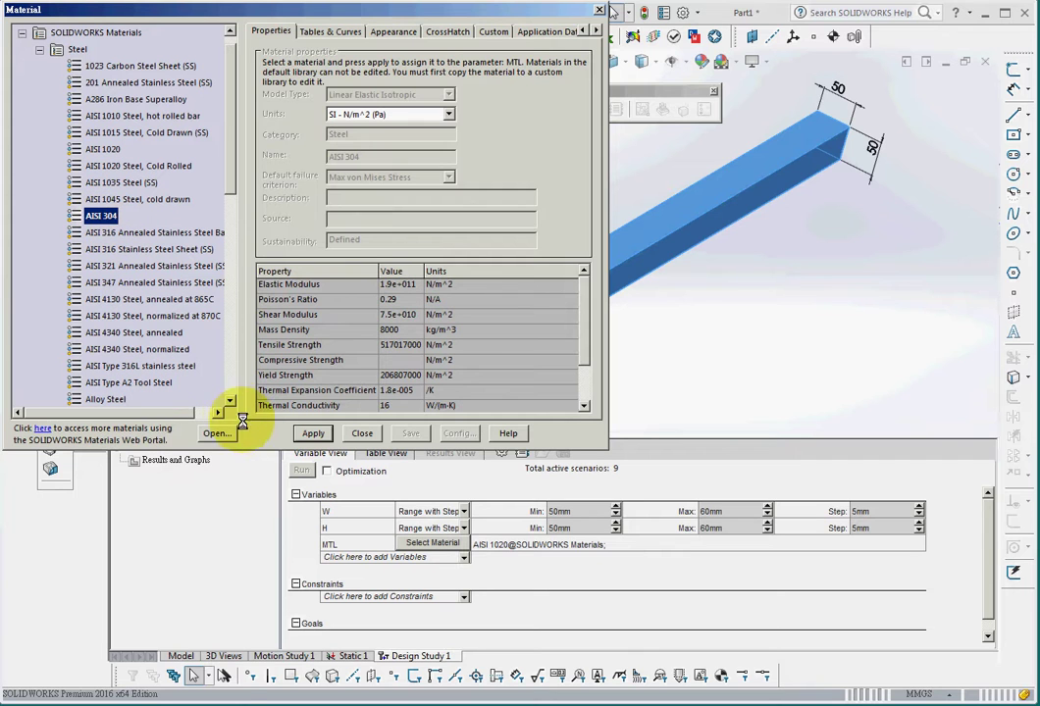
{"action": "left_click", "coordinate": [114, 401]}
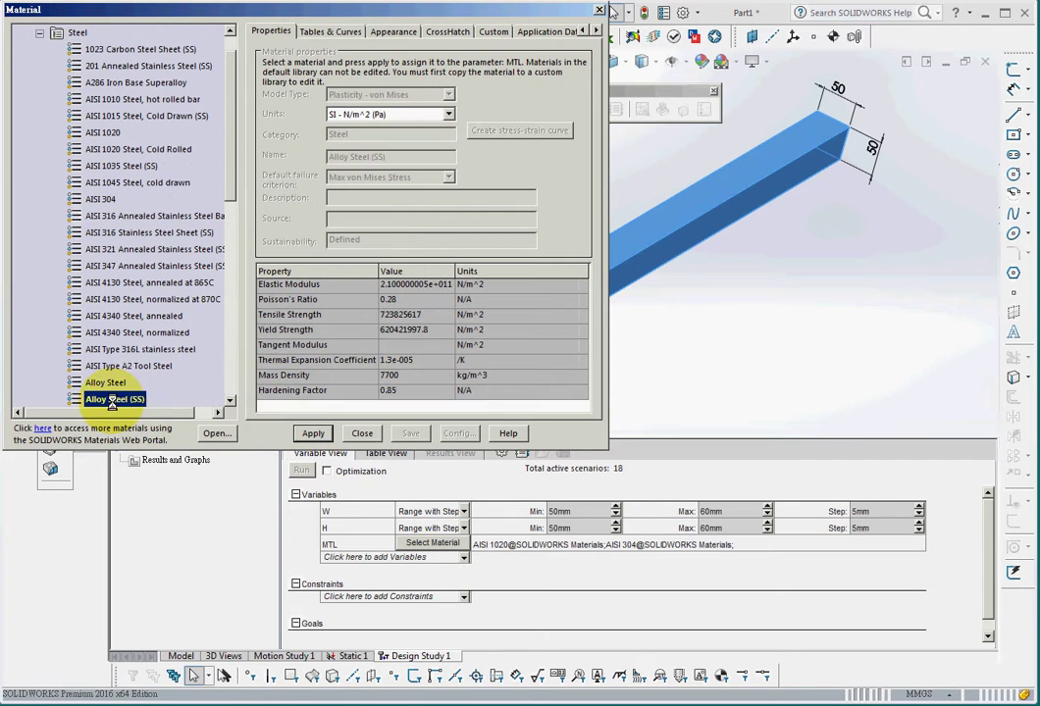
{"action": "left_click", "coordinate": [310, 433]}
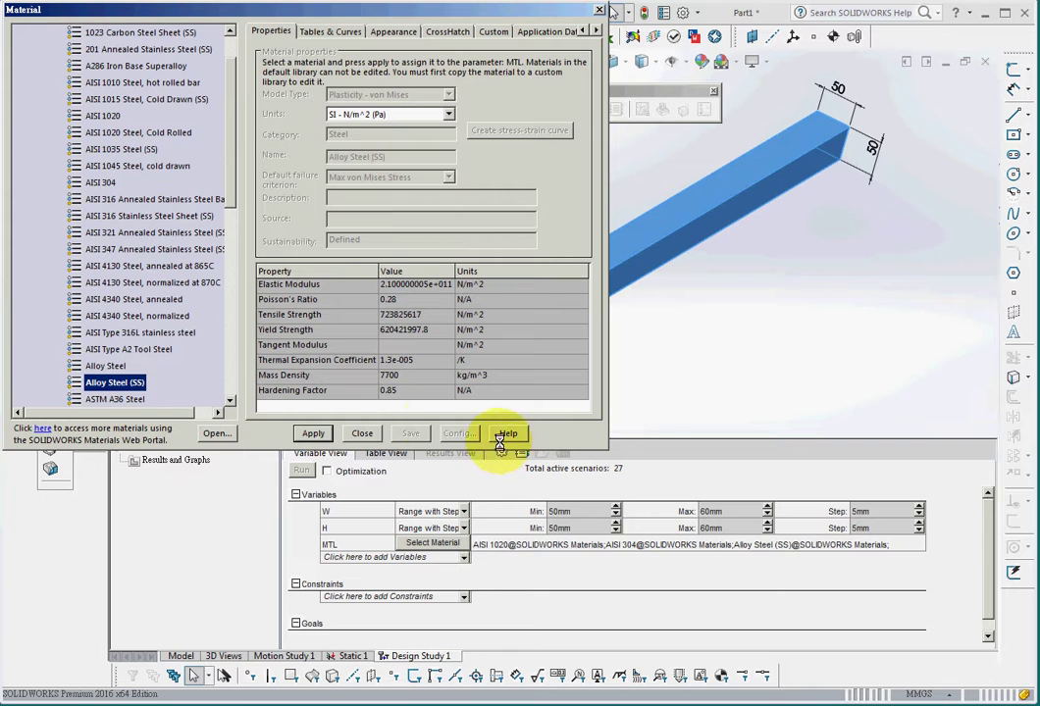
{"action": "left_click", "coordinate": [362, 434]}
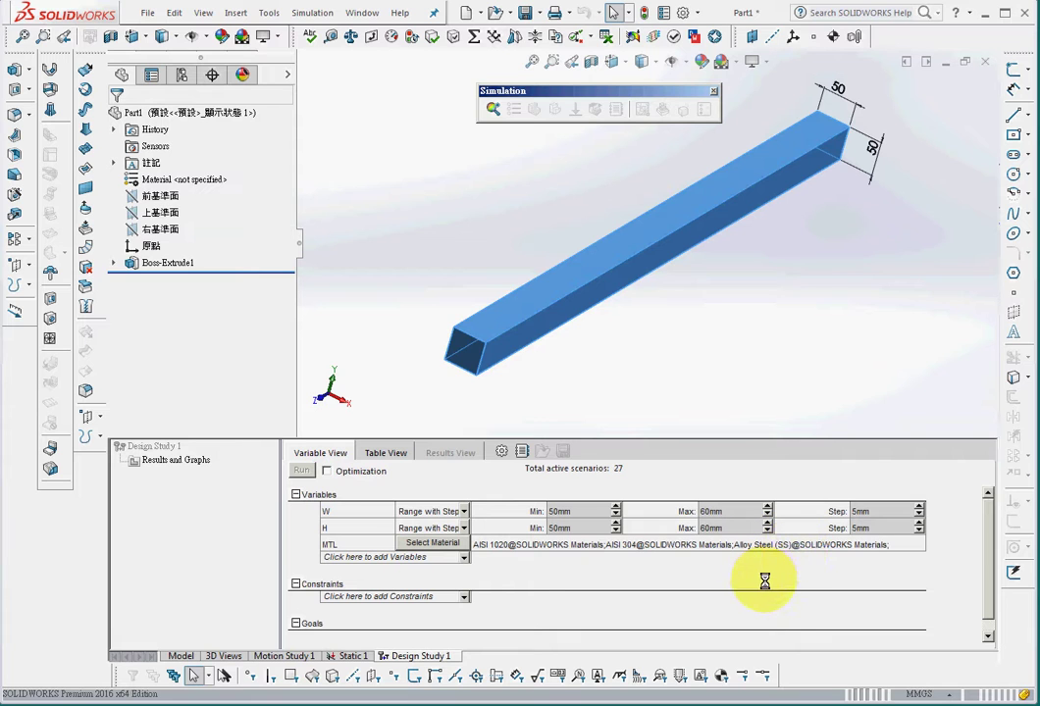
{"action": "left_click", "coordinate": [356, 528]}
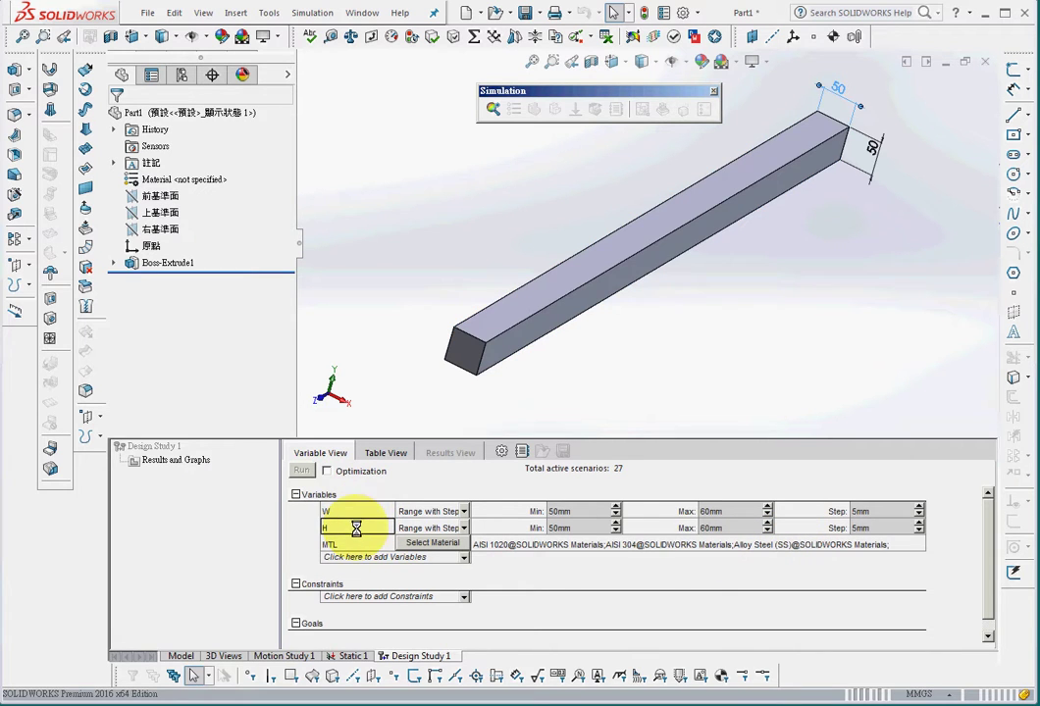
{"action": "left_click", "coordinate": [354, 542]}
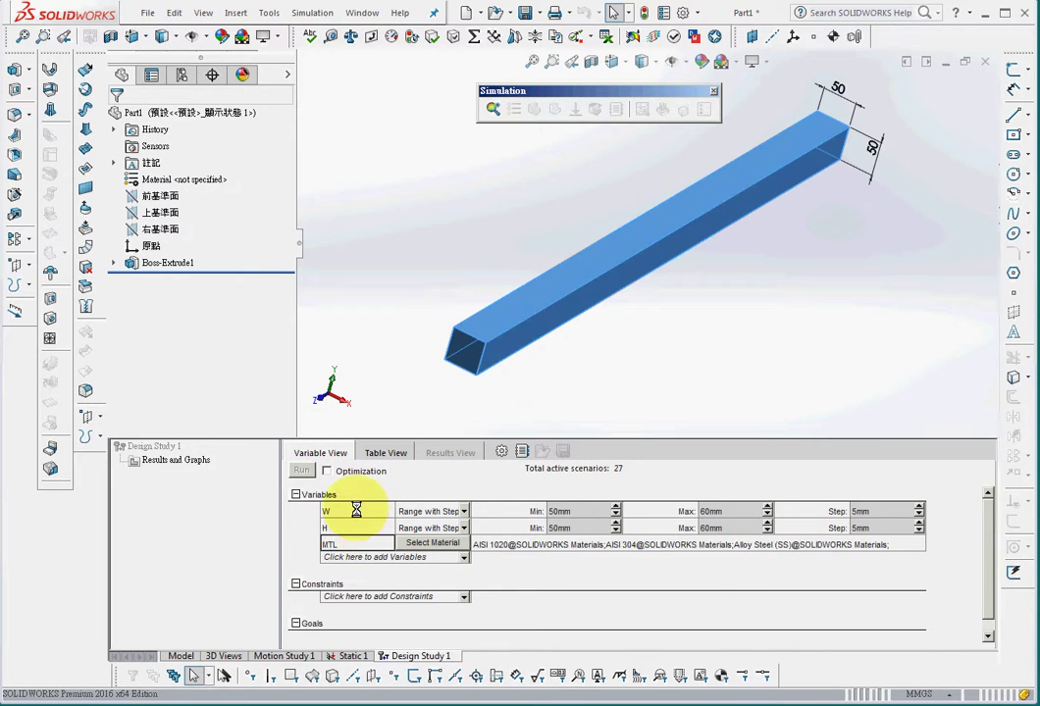
{"action": "left_click", "coordinate": [357, 511]}
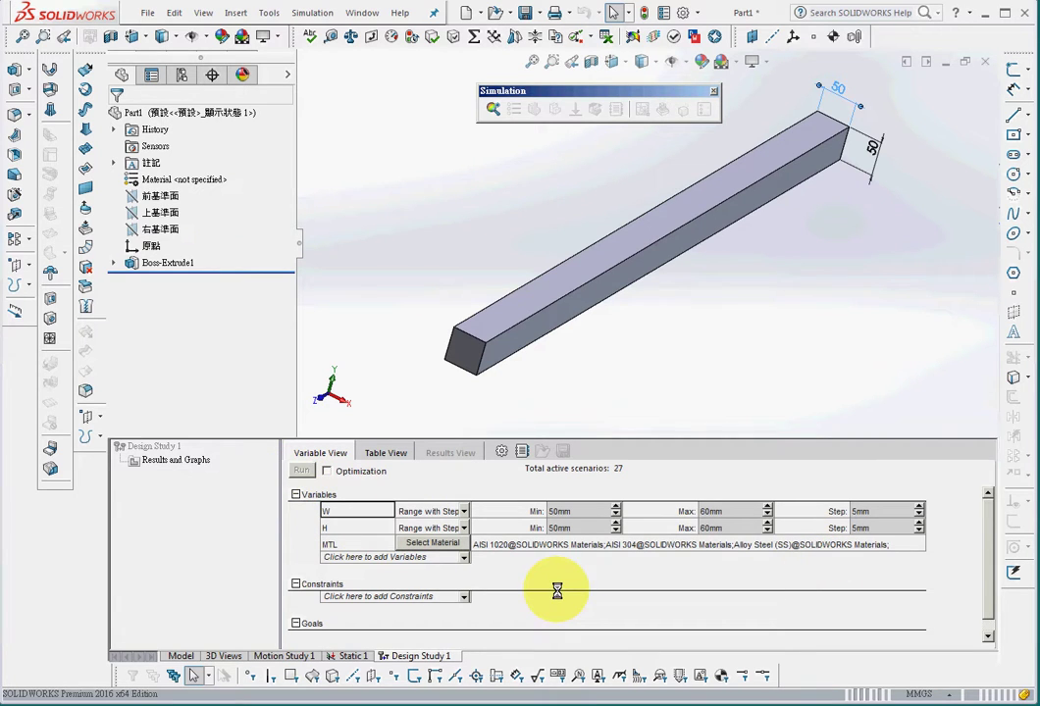
- Add a simulation data sensor as a constraint, tracking the model's maximum von Mises stress in N/mm^2 (MPa)
{"action": "left_click", "coordinate": [359, 597]}
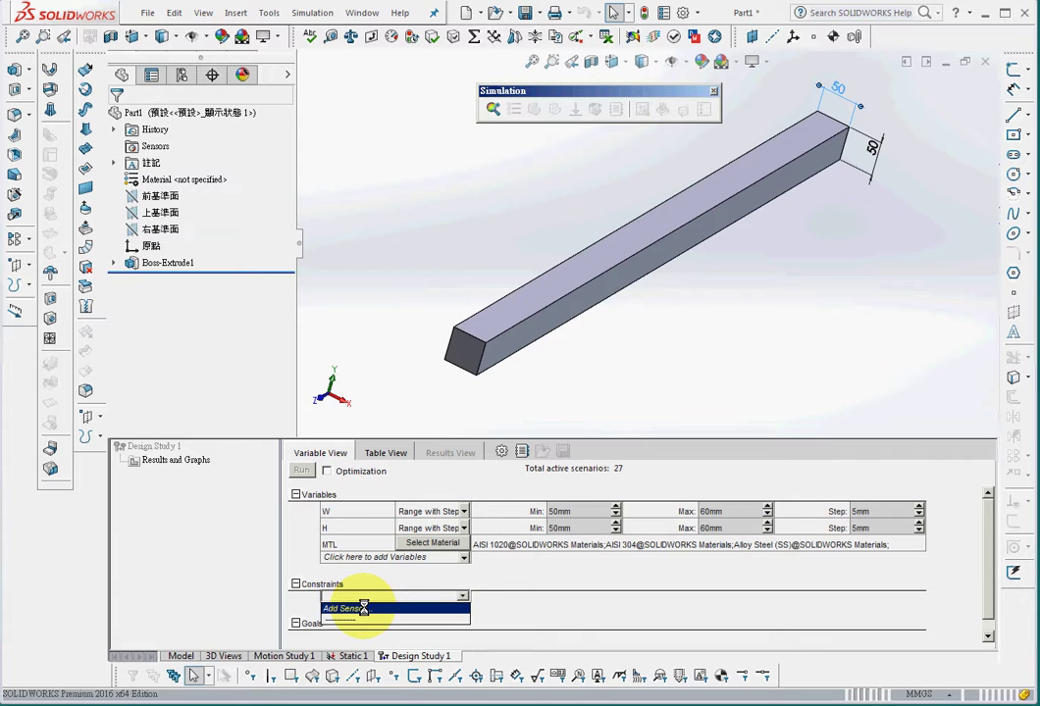
{"action": "left_click", "coordinate": [361, 609]}
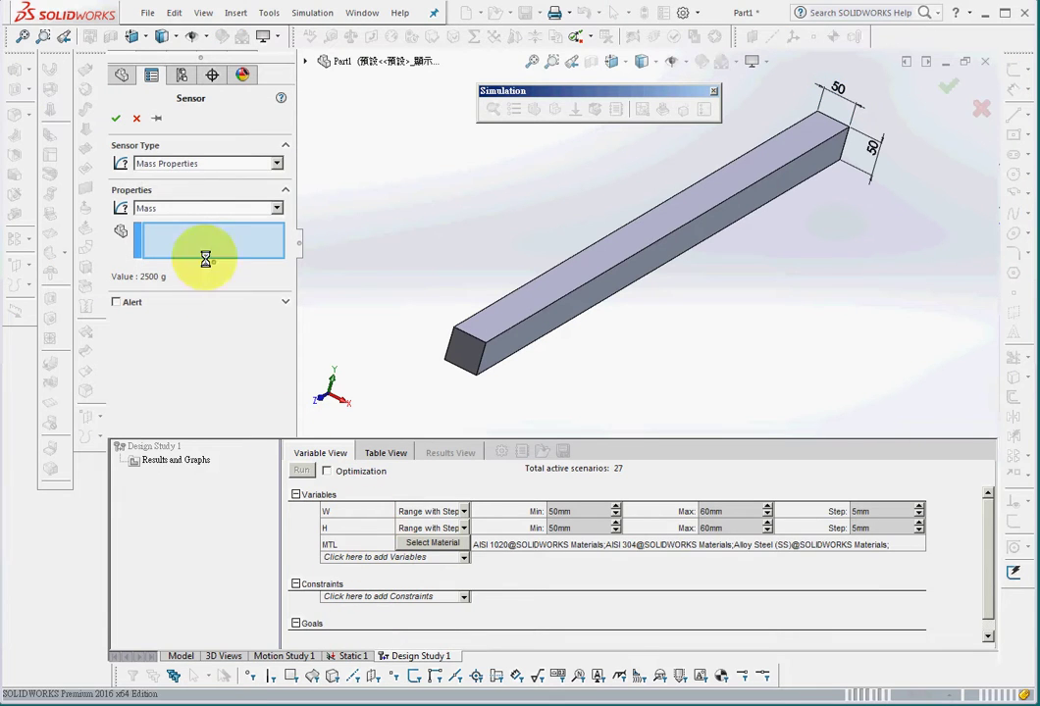
{"action": "left_click", "coordinate": [169, 164]}
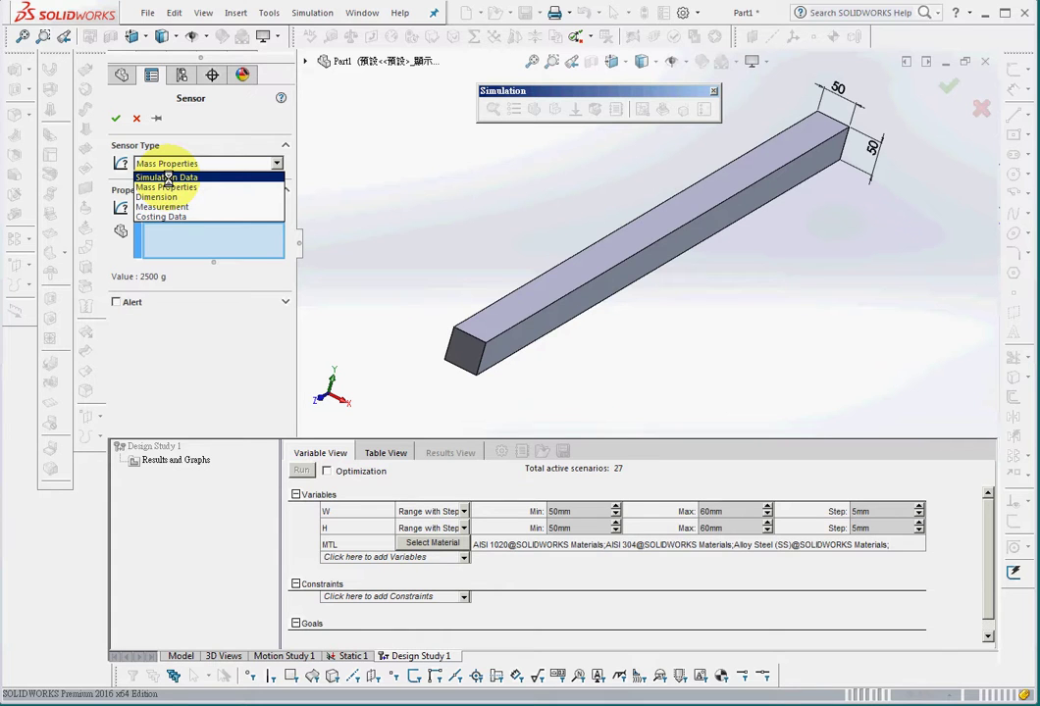
{"action": "left_click", "coordinate": [167, 178]}
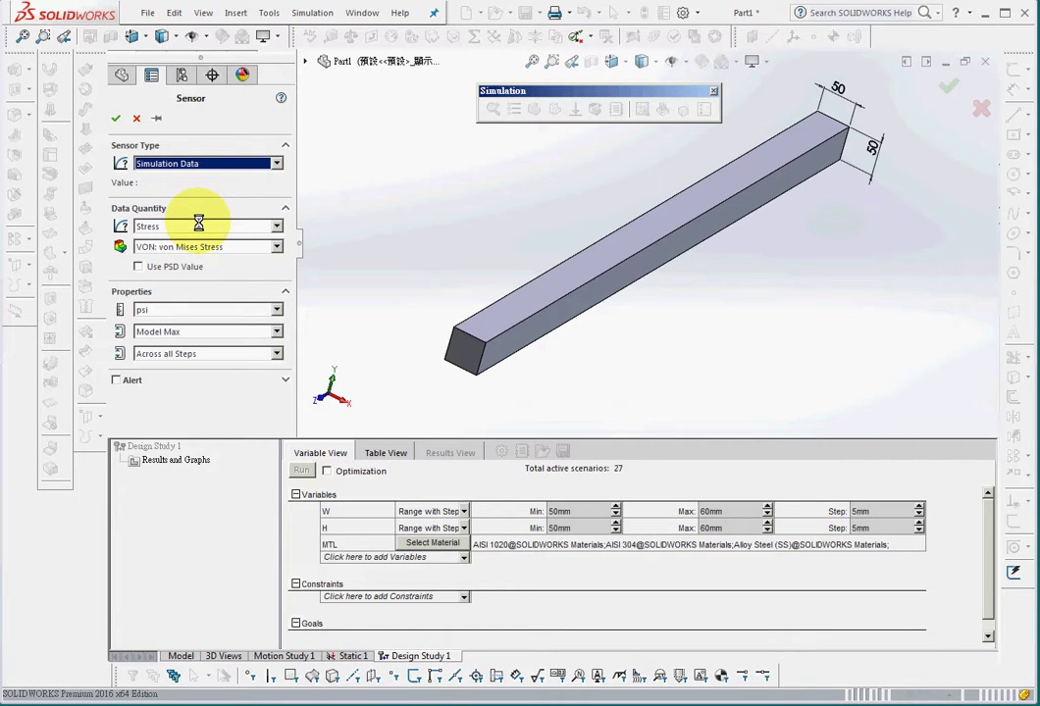
{"action": "left_click", "coordinate": [198, 310]}
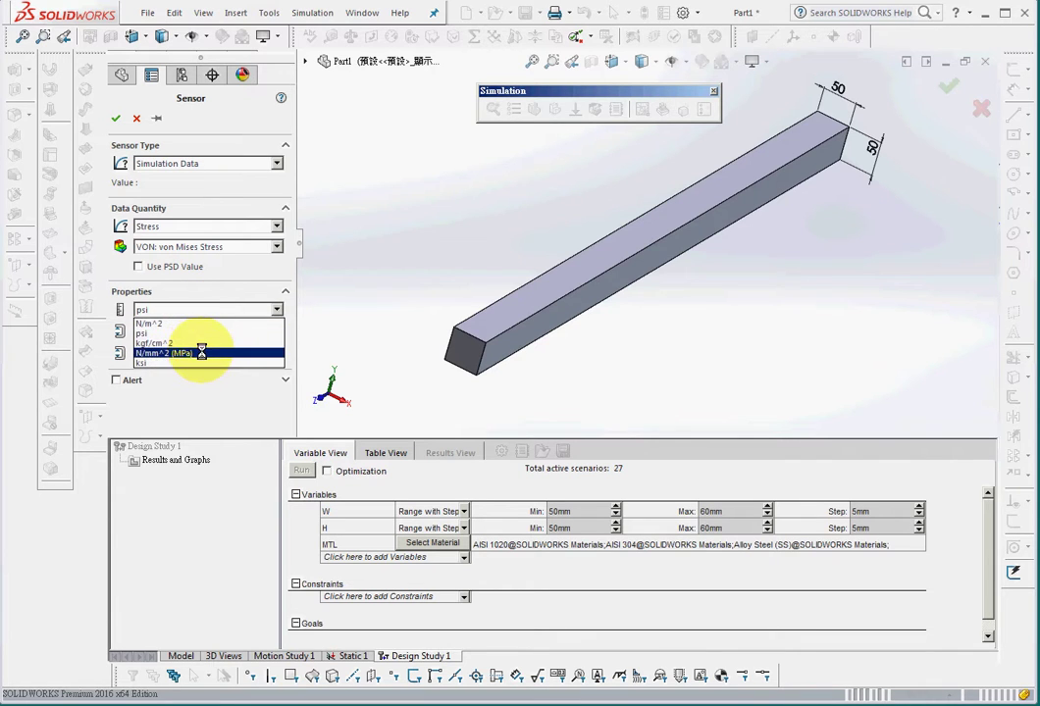
{"action": "left_click", "coordinate": [203, 353]}
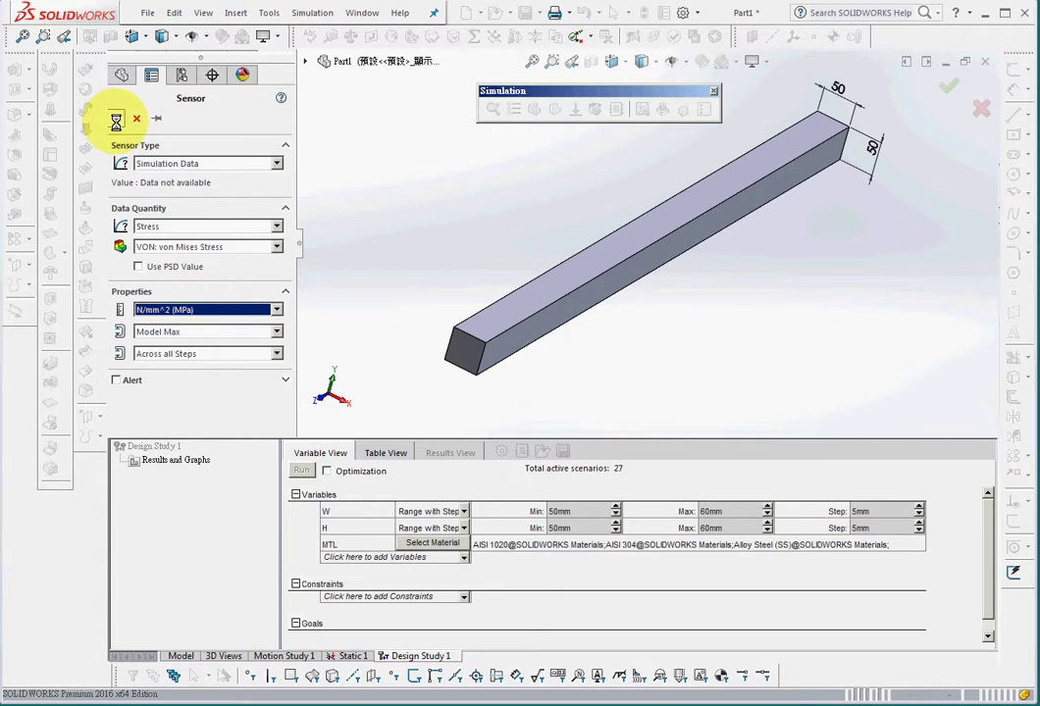
{"action": "left_click", "coordinate": [115, 117]}
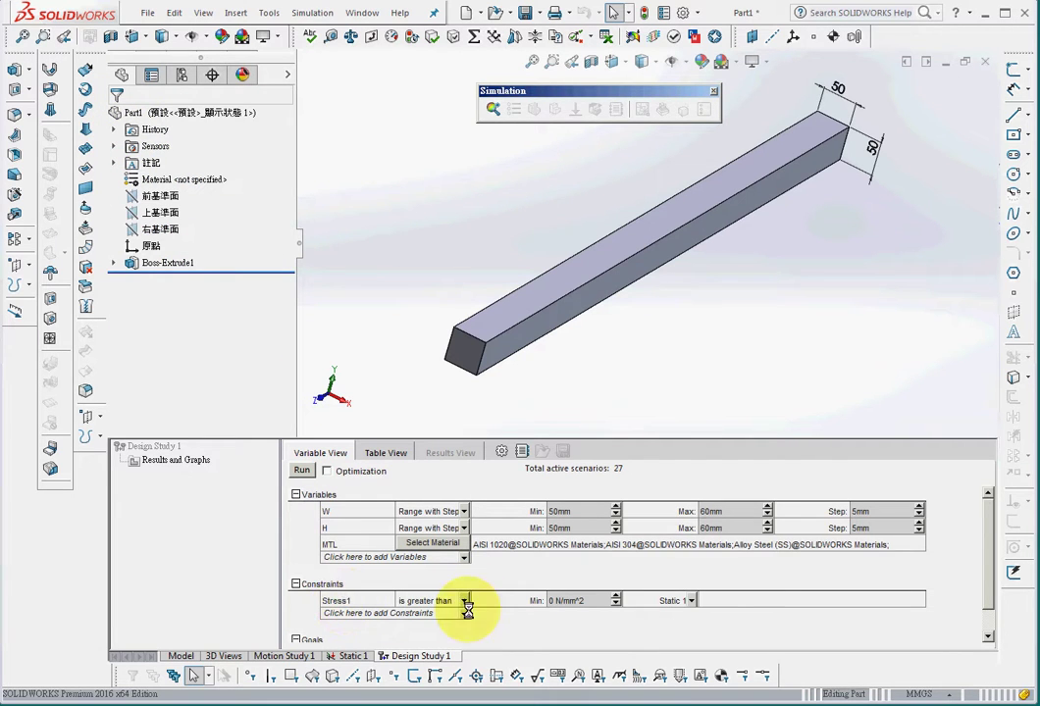
- Check the von Mises stress plot in Static 1 and set the stress constraint to Is less than 4.7 N/mm^2
{"action": "left_click", "coordinate": [462, 602]}
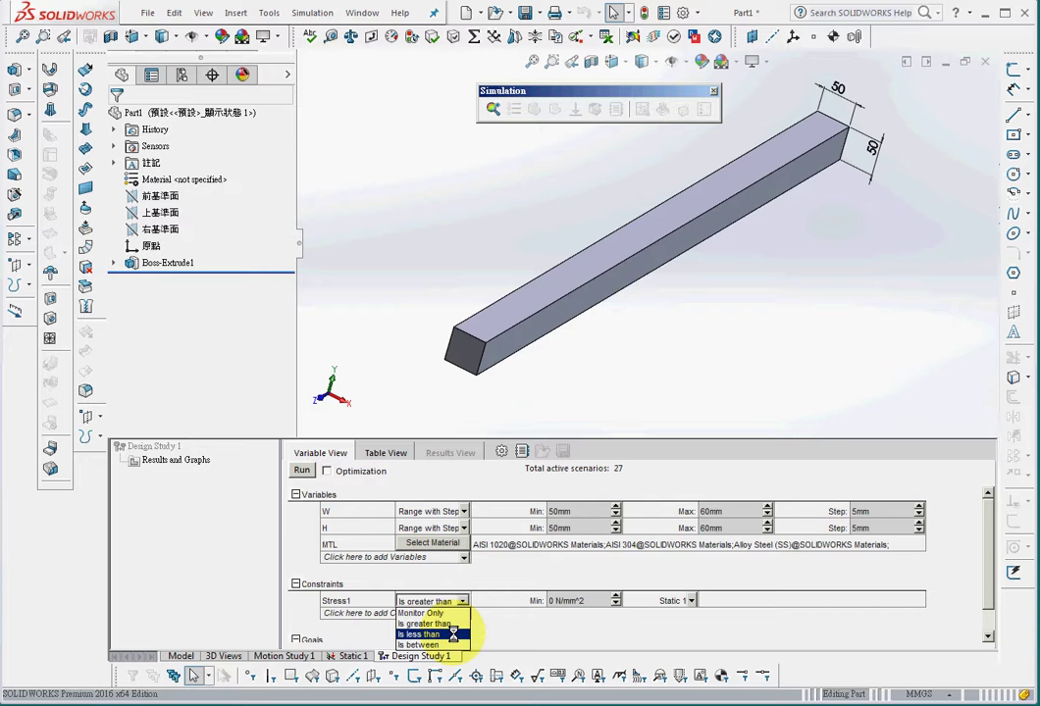
{"action": "left_click", "coordinate": [454, 635]}
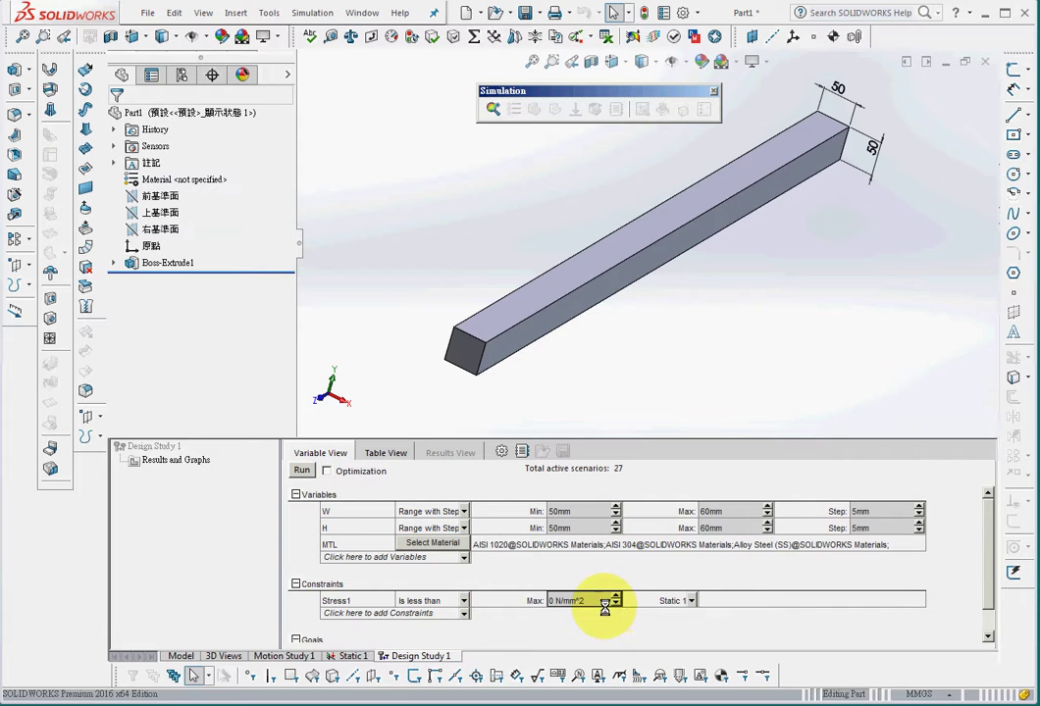
{"action": "left_click", "coordinate": [343, 655]}
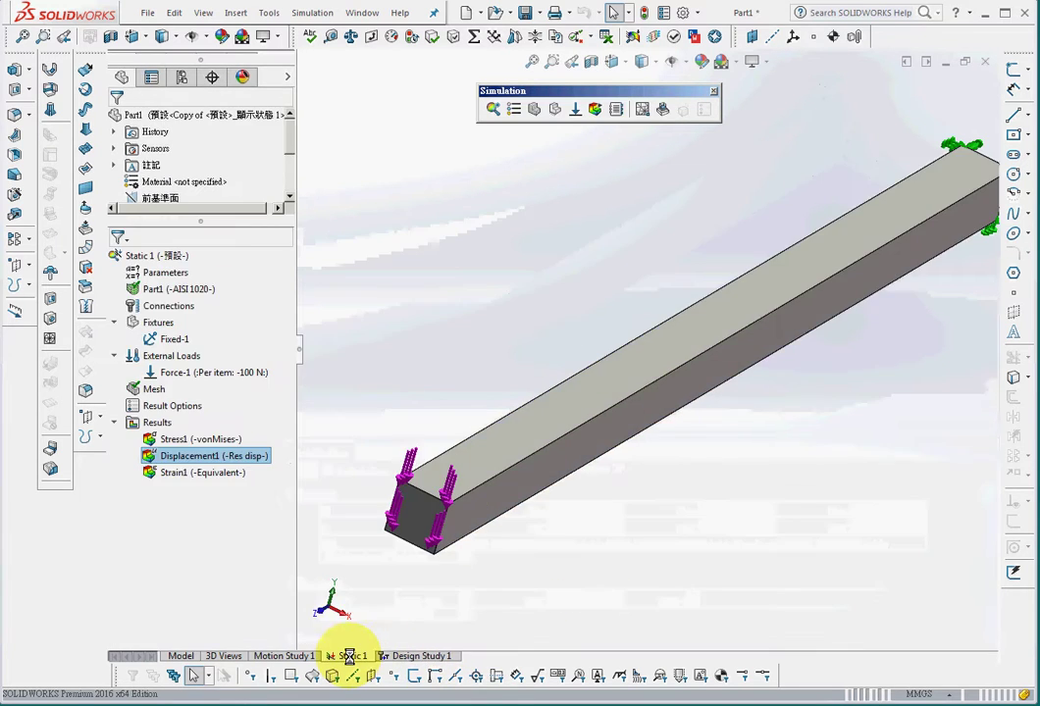
{"action": "double_click", "coordinate": [162, 439]}
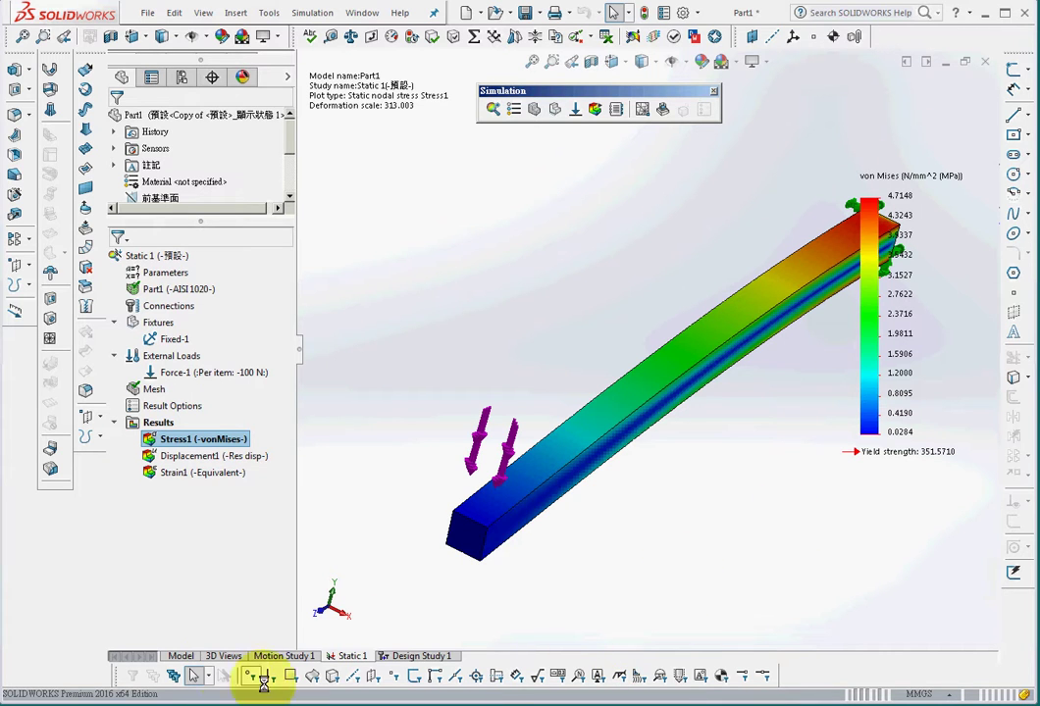
{"action": "left_click", "coordinate": [419, 655]}
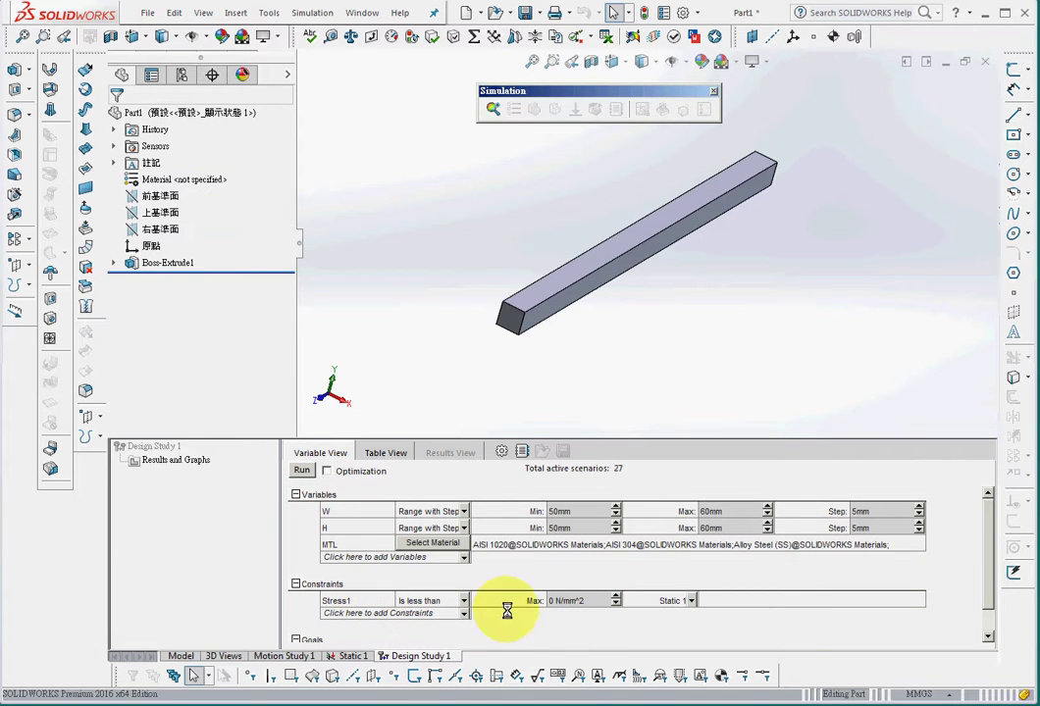
{"action": "left_click", "coordinate": [559, 601]}
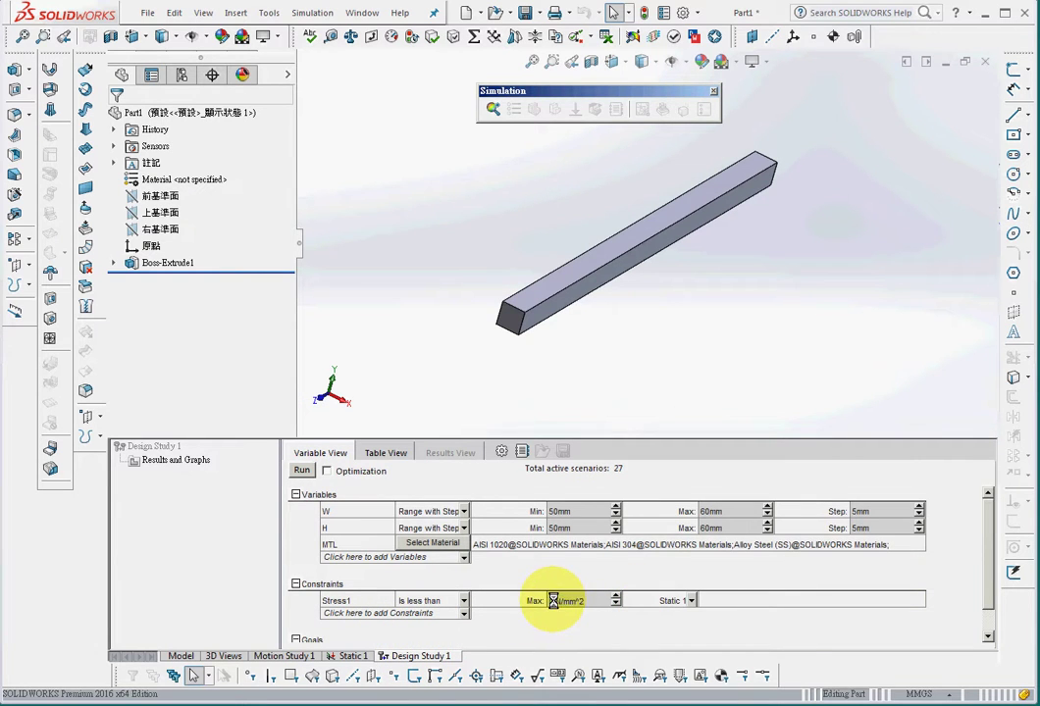
{"action": "type", "text": "4 "}
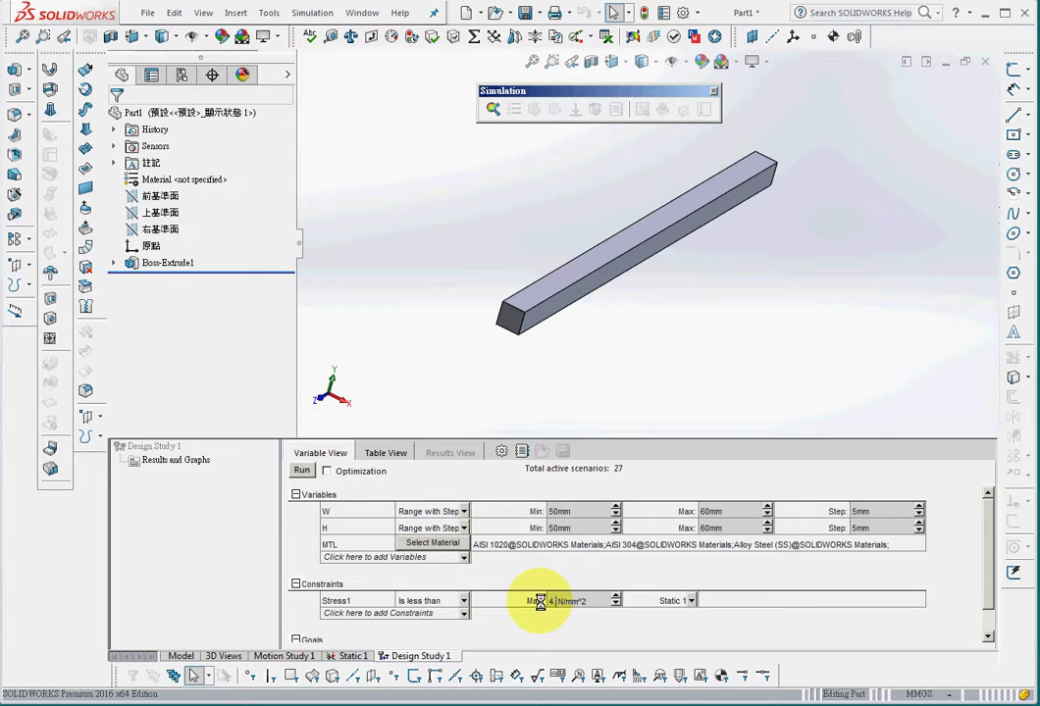
{"action": "type", "text": ".7"}
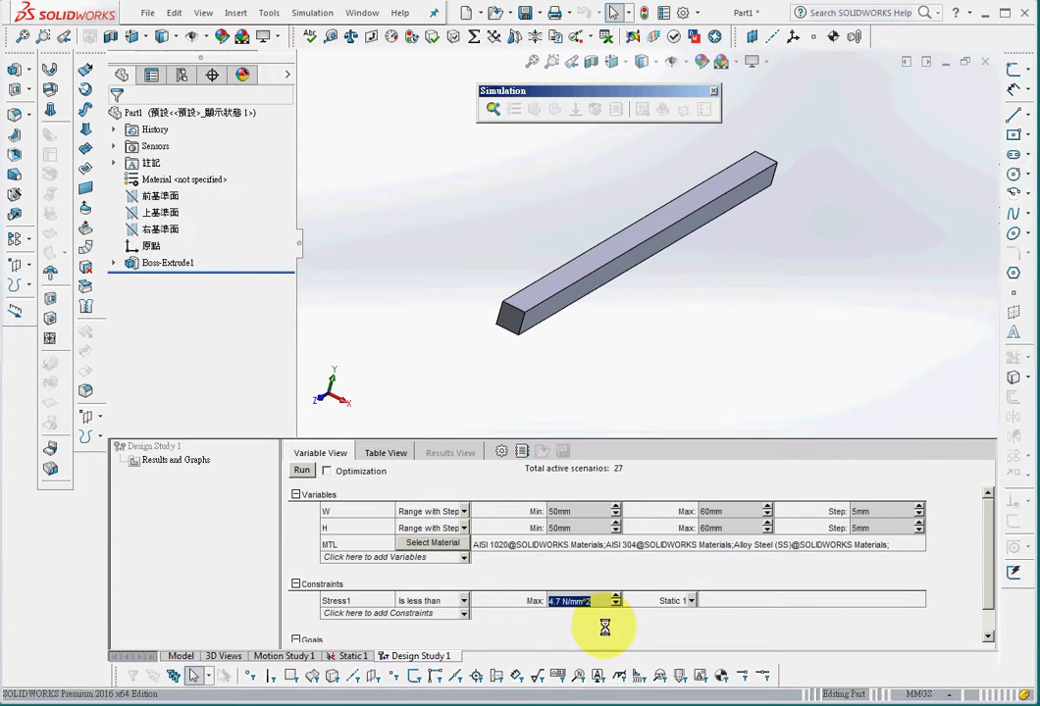
- Add a second simulation data sensor as a constraint, tracking the model's maximum URES: Resultant Displacement in mm
{"action": "left_click", "coordinate": [397, 613]}
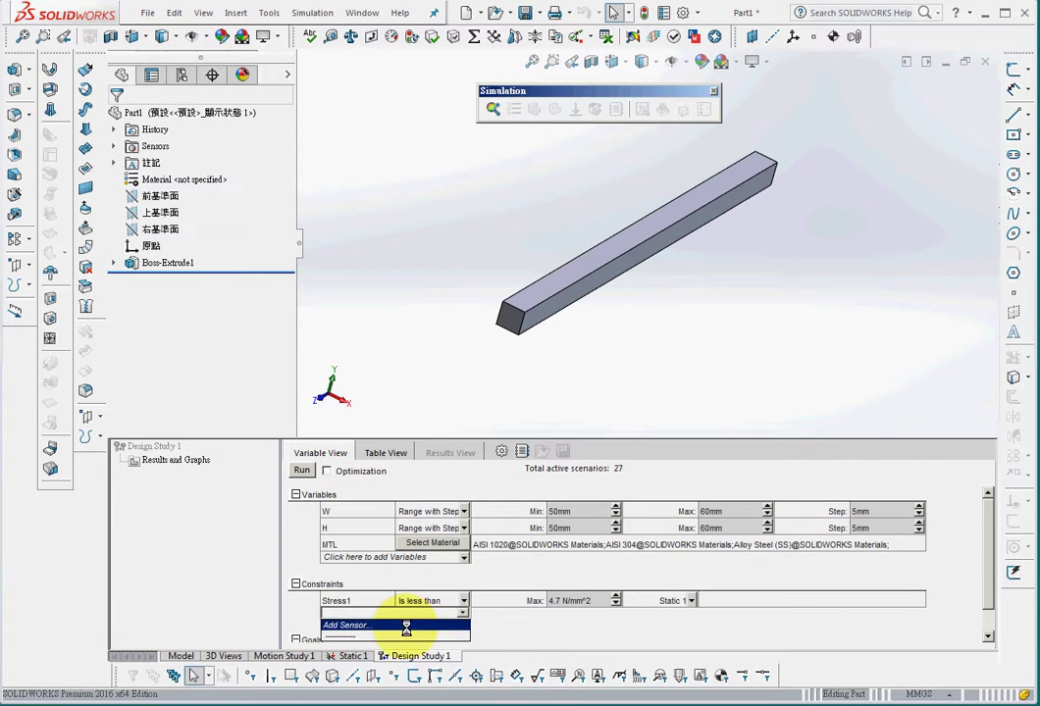
{"action": "left_click", "coordinate": [406, 626]}
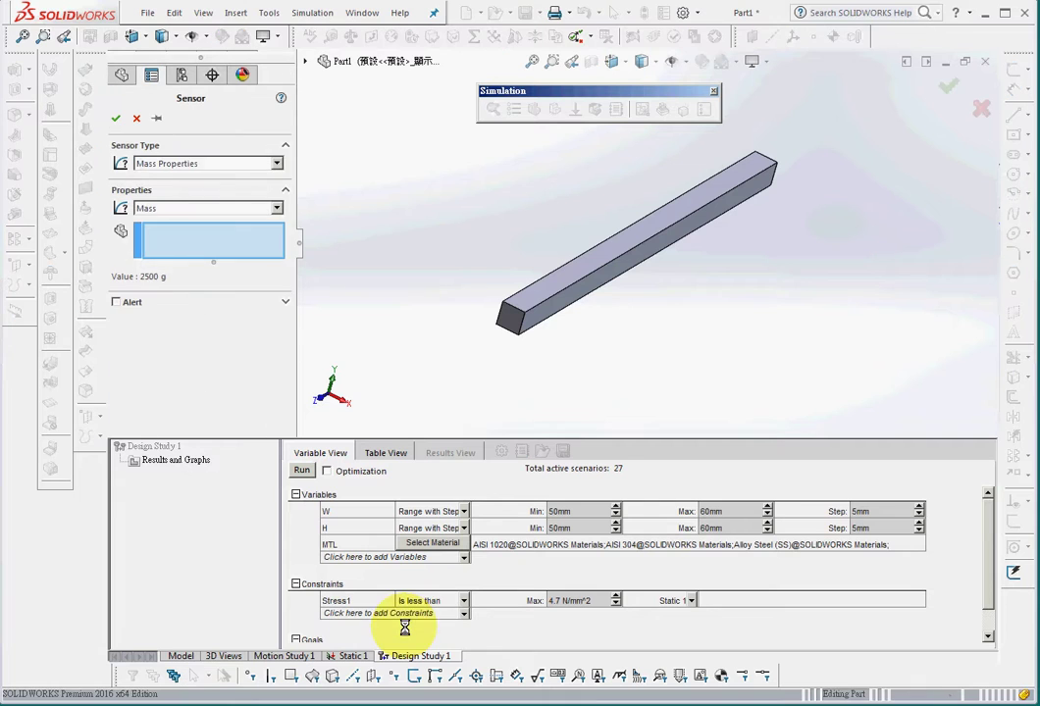
{"action": "left_click", "coordinate": [196, 164]}
{"action": "left_click", "coordinate": [196, 177]}
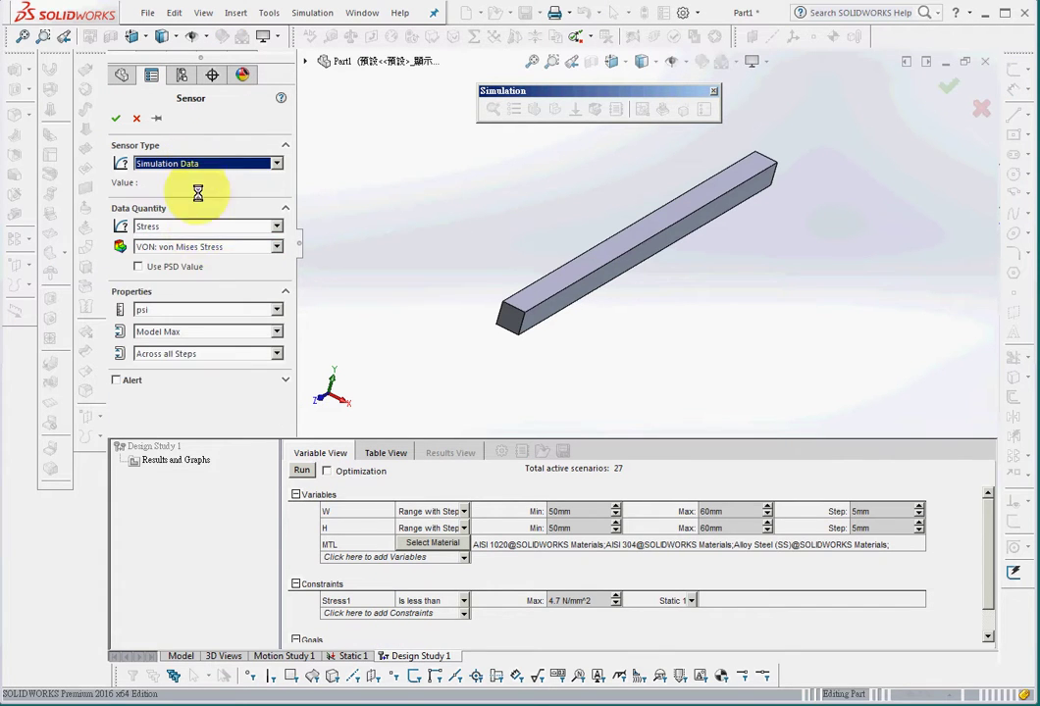
{"action": "left_click", "coordinate": [192, 226]}
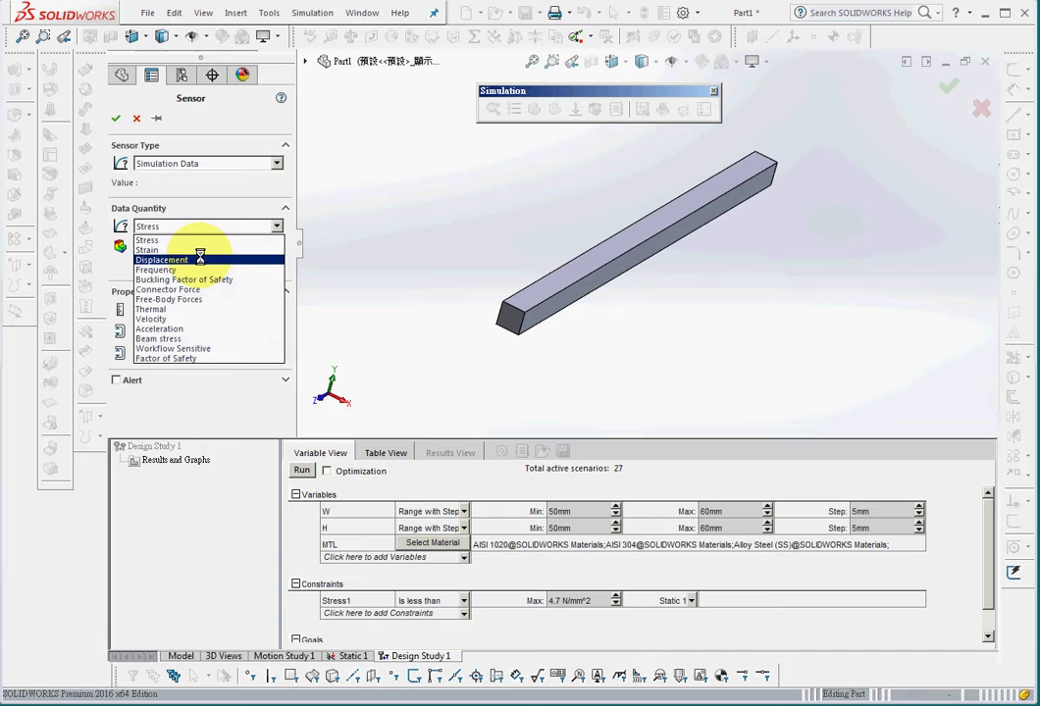
{"action": "left_click", "coordinate": [199, 248]}
{"action": "left_click", "coordinate": [198, 246]}
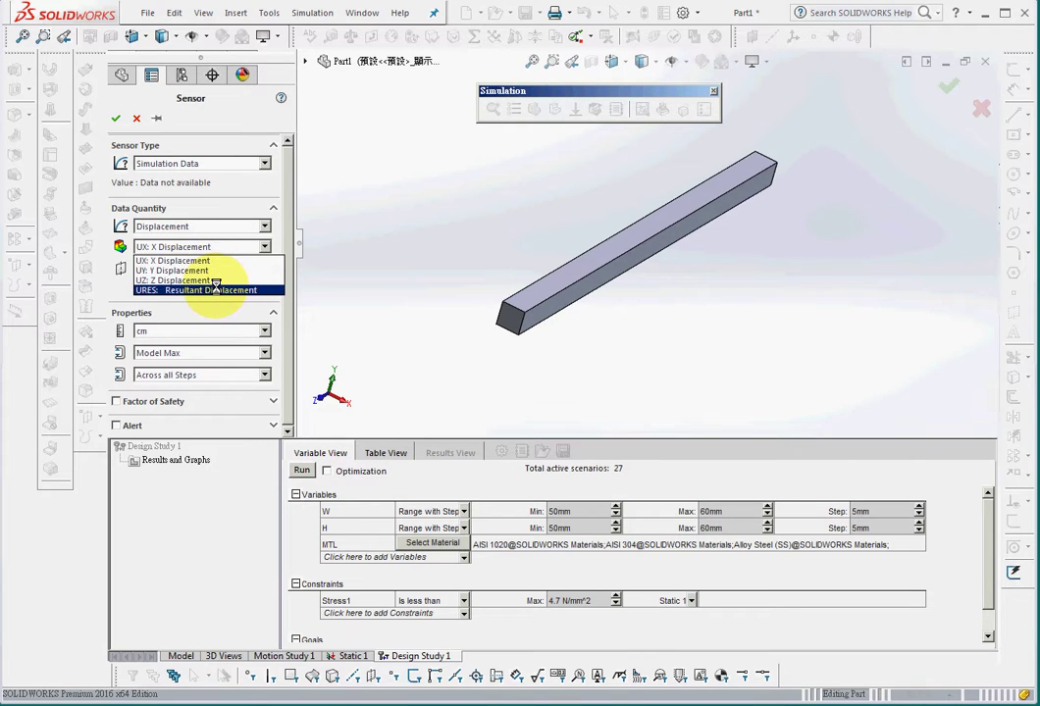
{"action": "left_click", "coordinate": [216, 286]}
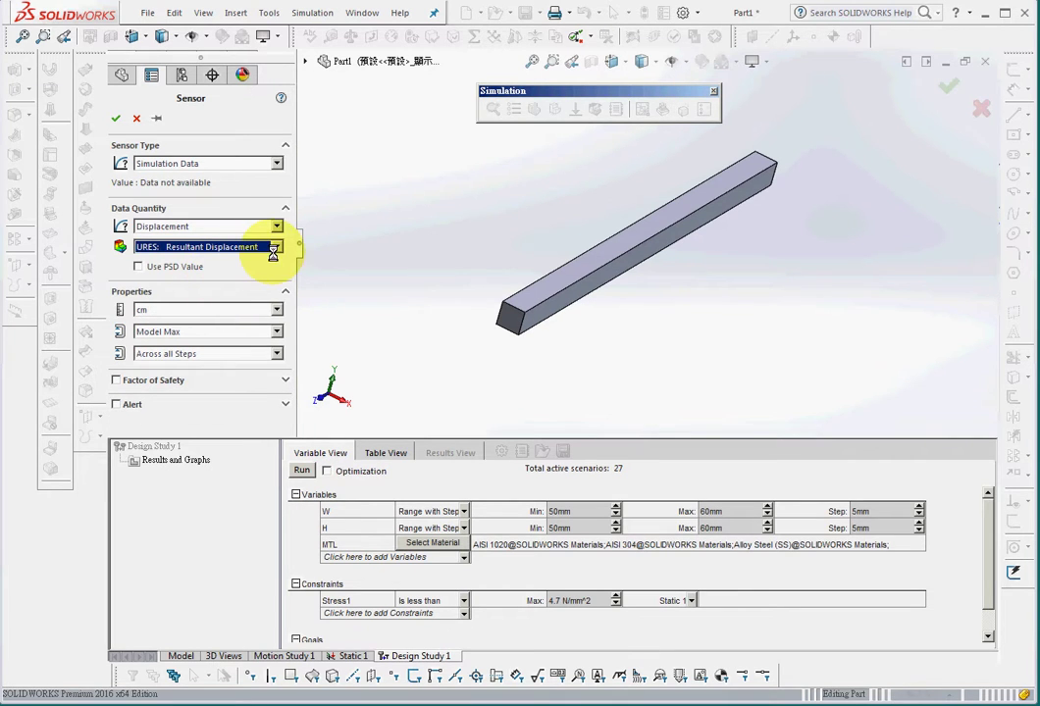
{"action": "left_click", "coordinate": [251, 308]}
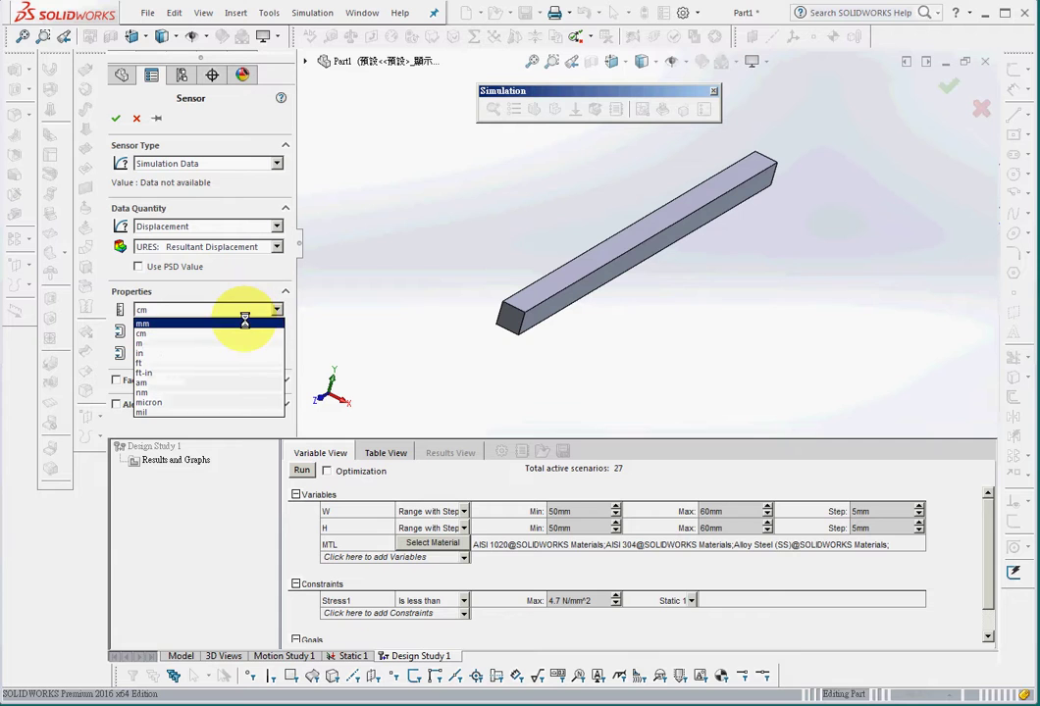
{"action": "left_click", "coordinate": [245, 321]}
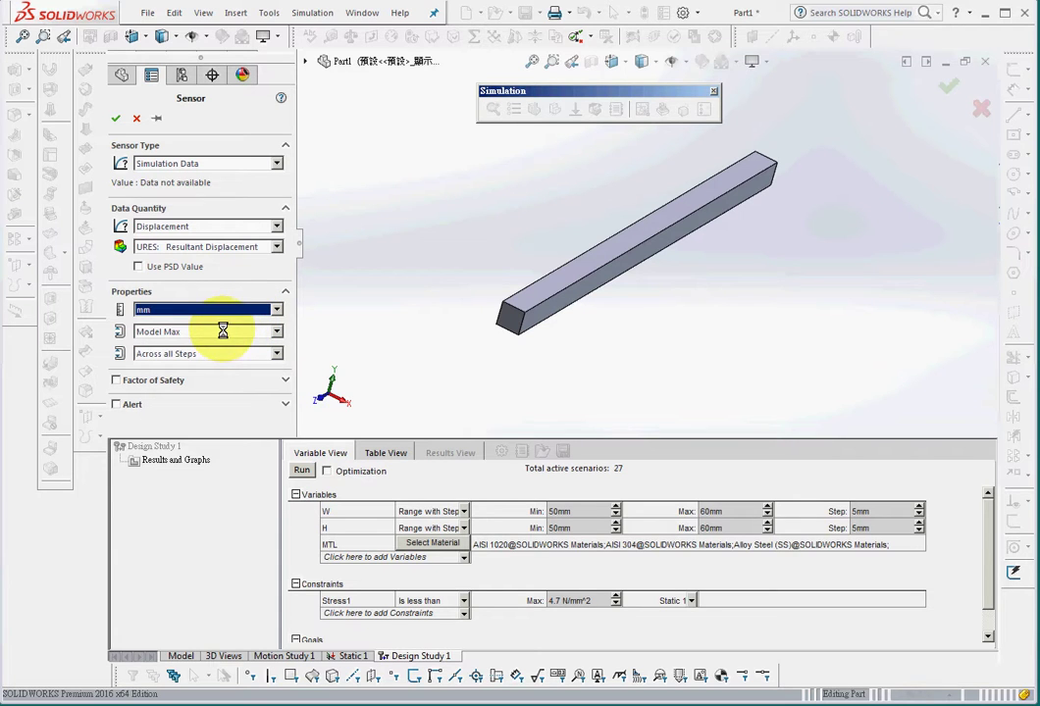
{"action": "left_click", "coordinate": [116, 117]}
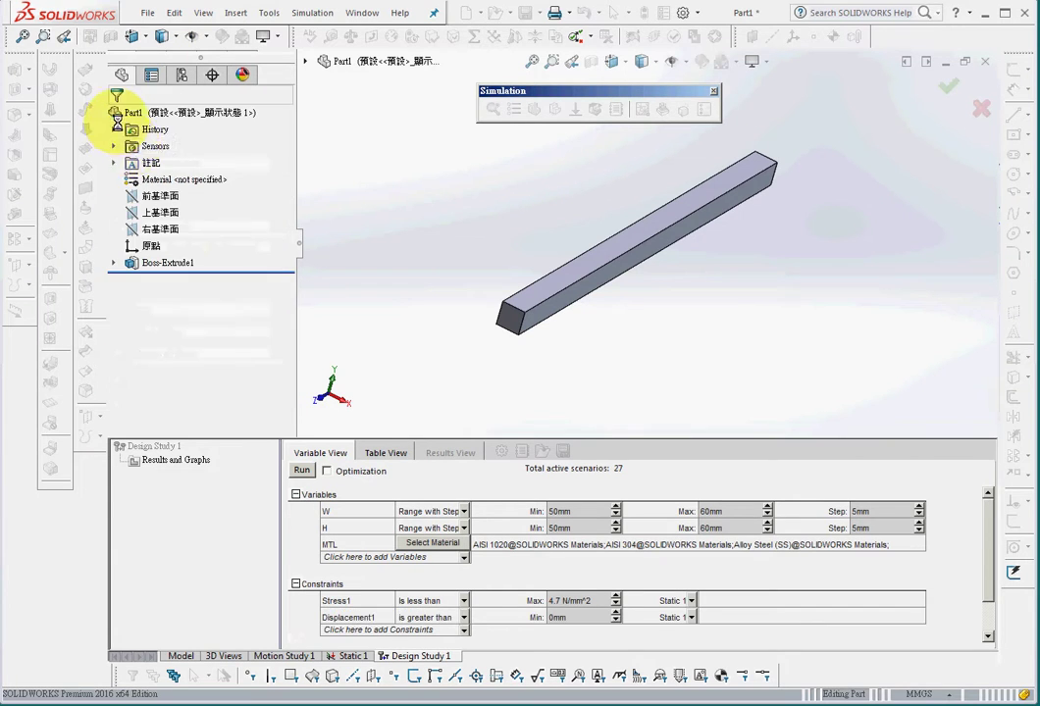
- Check the resultant displacement plot in Static 1 and set the displacement constraint to Is less than 0.315 mm
{"action": "left_click", "coordinate": [457, 617]}
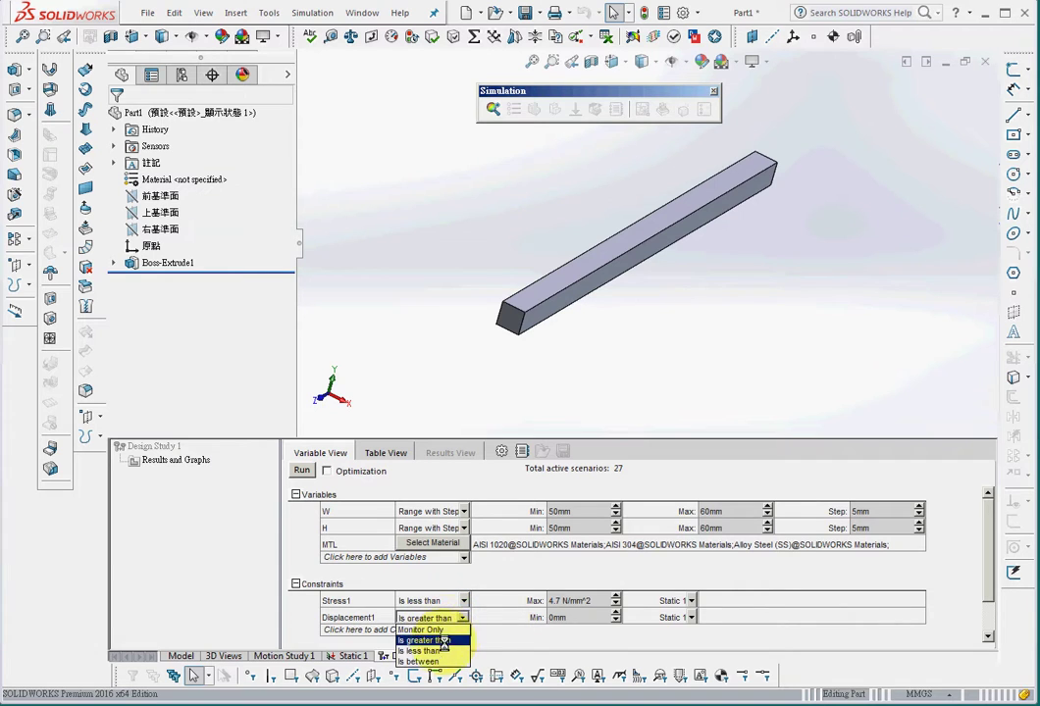
{"action": "left_click", "coordinate": [441, 650]}
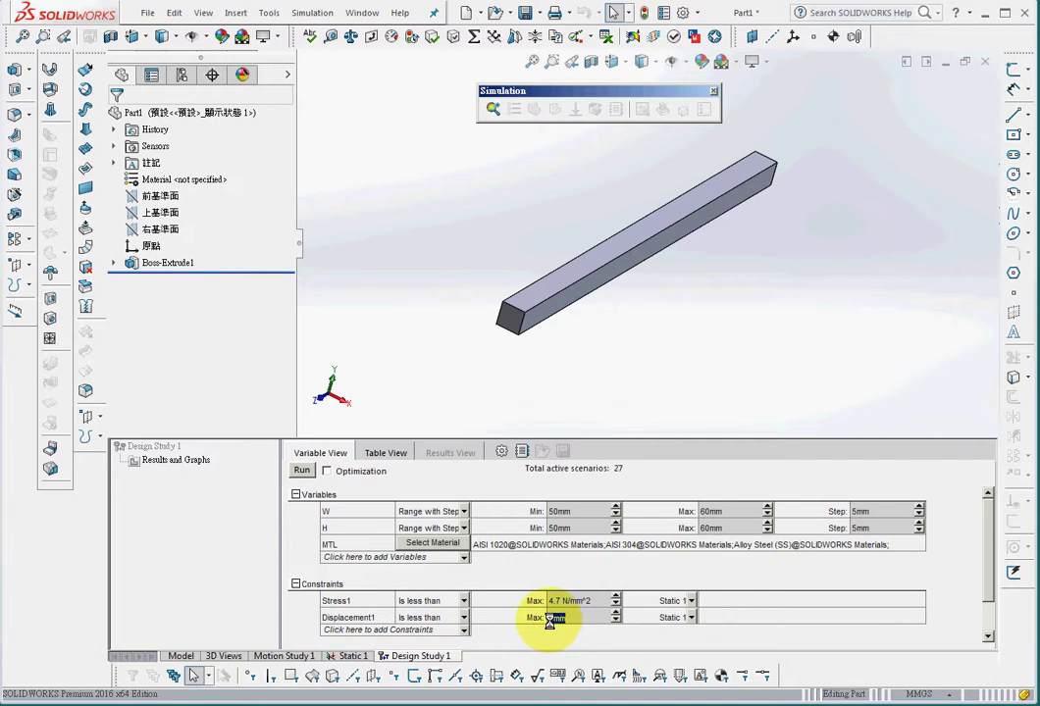
{"action": "left_click", "coordinate": [349, 656]}
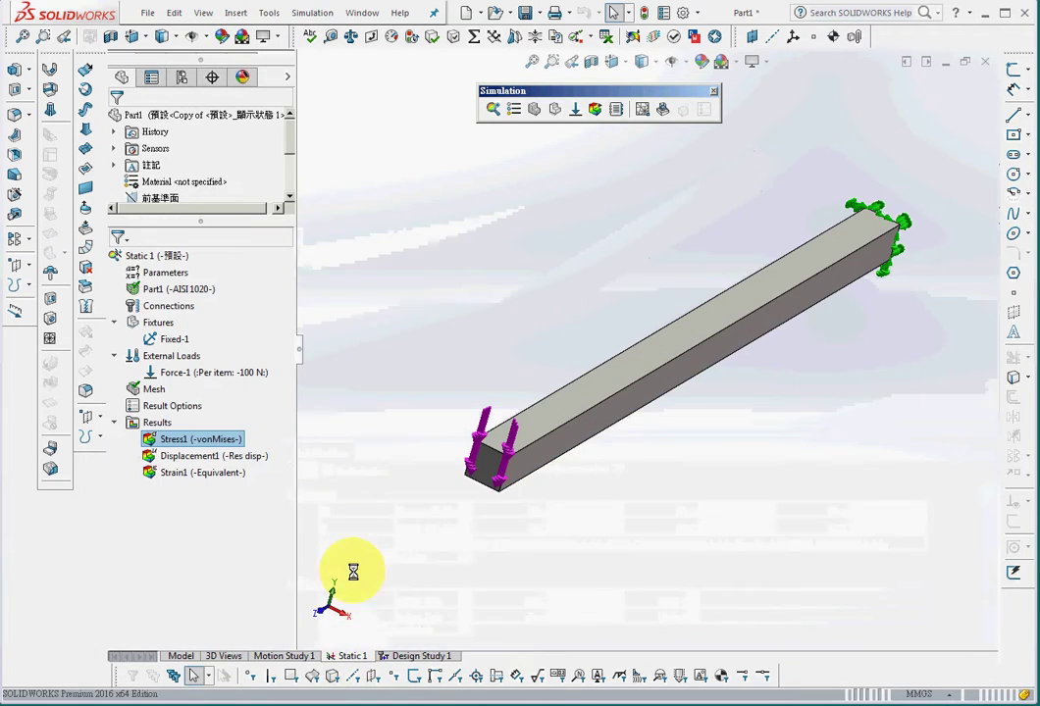
{"action": "double_click", "coordinate": [222, 456]}
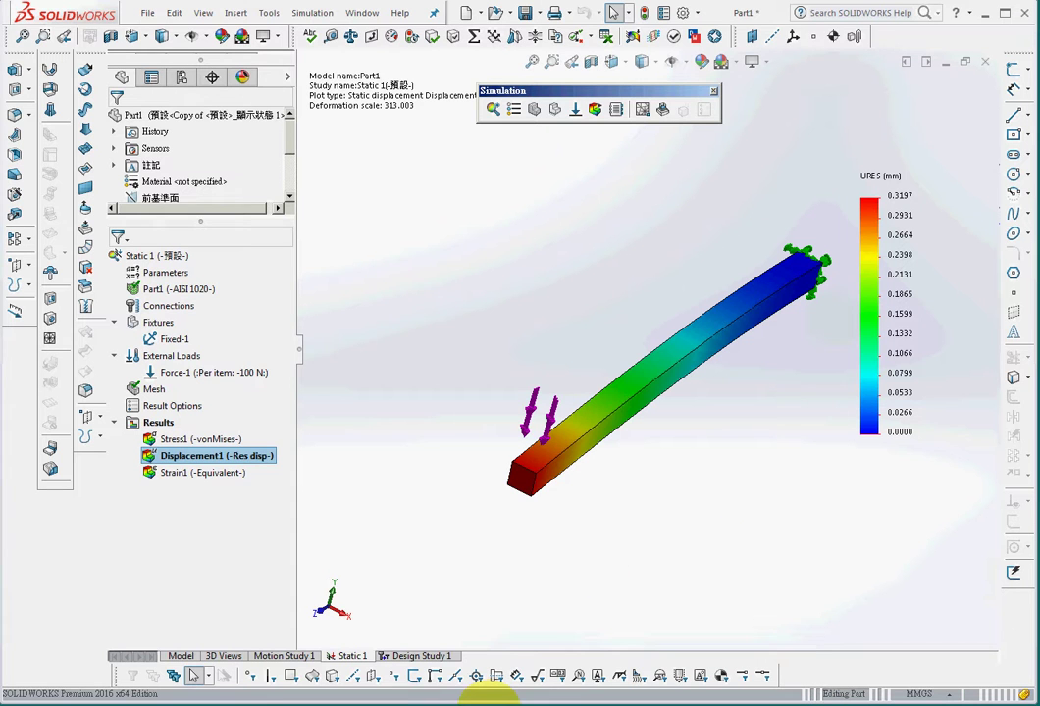
{"action": "left_click", "coordinate": [412, 656]}
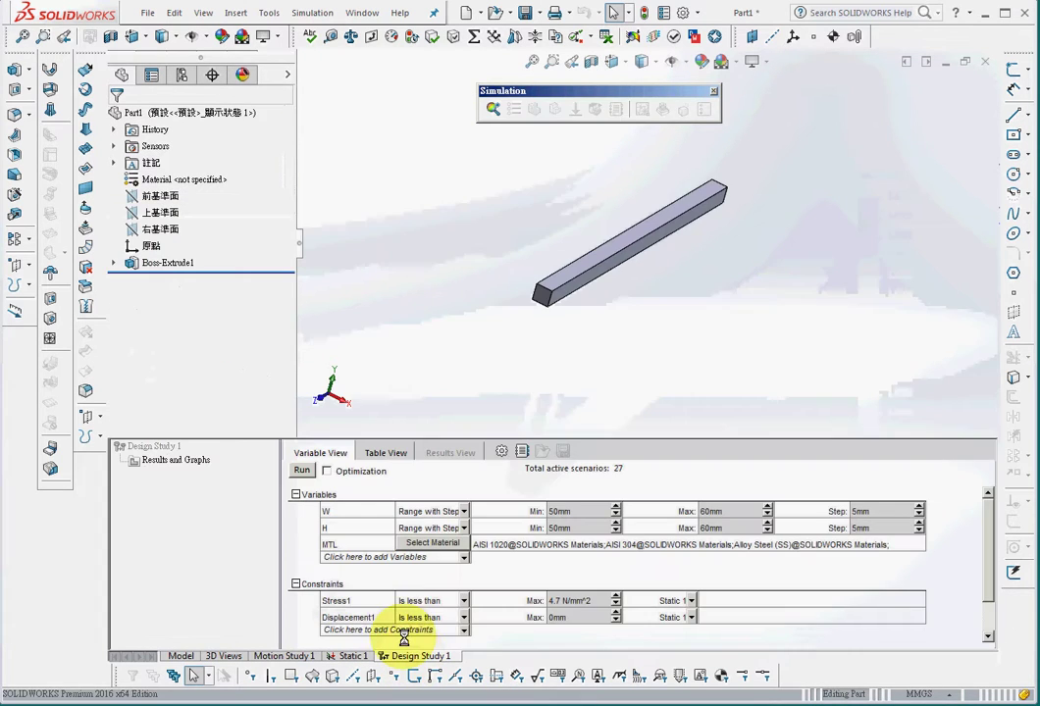
{"action": "left_click", "coordinate": [551, 618]}
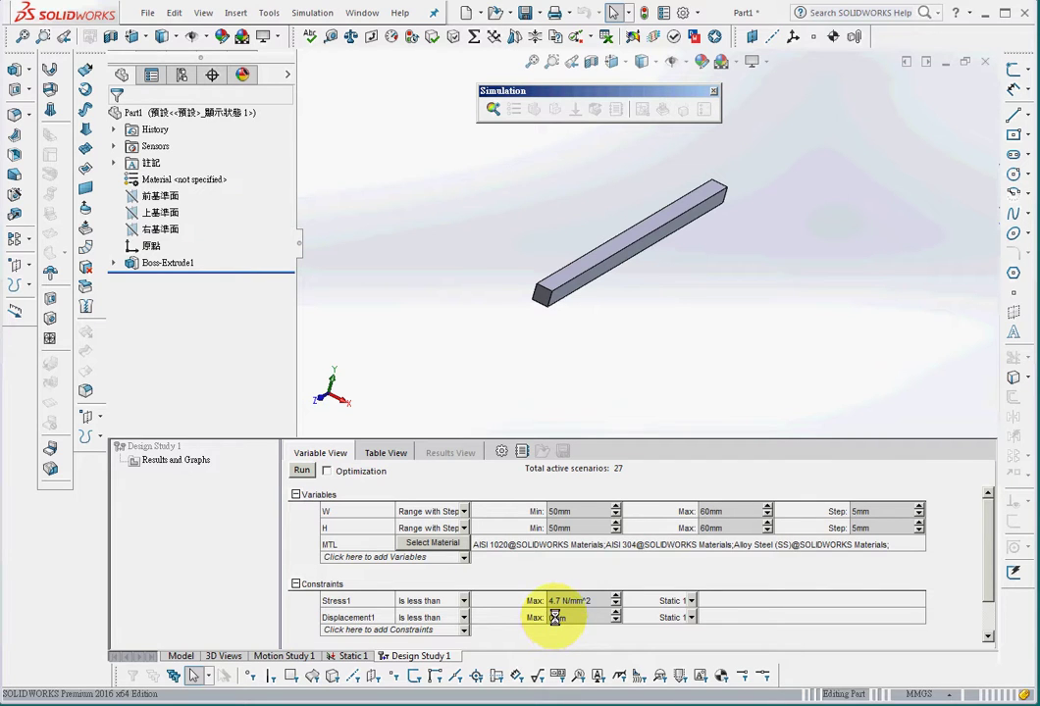
{"action": "type", "text": "0.315"}
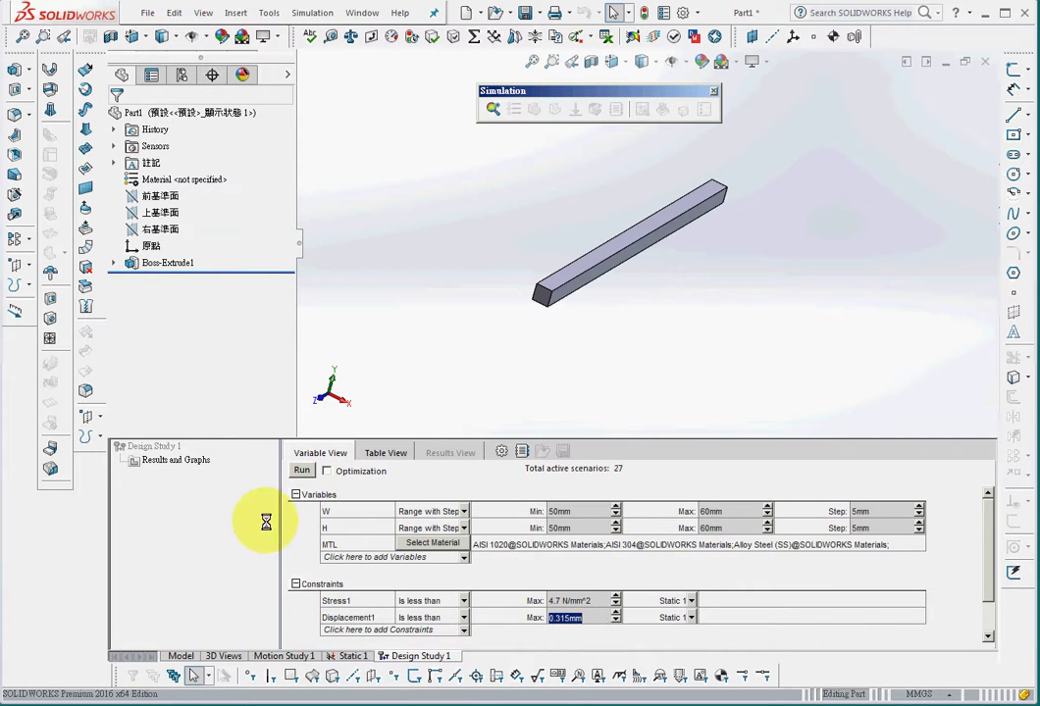
- Run the design study for all active scenarios, accepting the automatic switch to Fast Results quality
{"action": "left_click", "coordinate": [301, 470]}
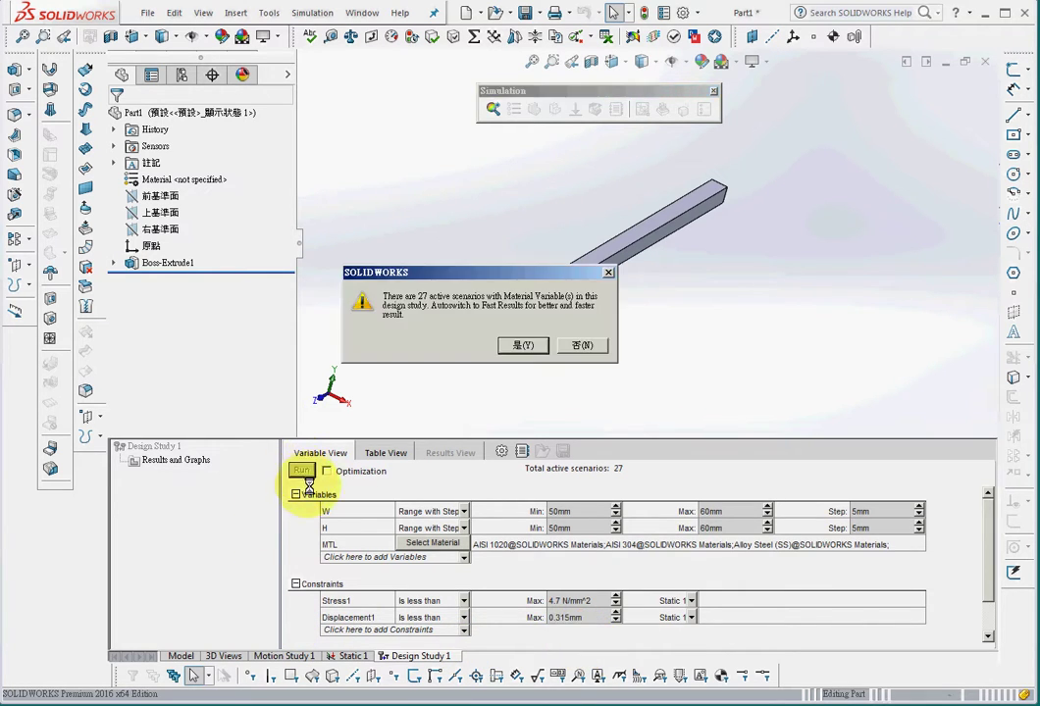
{"action": "left_click", "coordinate": [524, 346]}
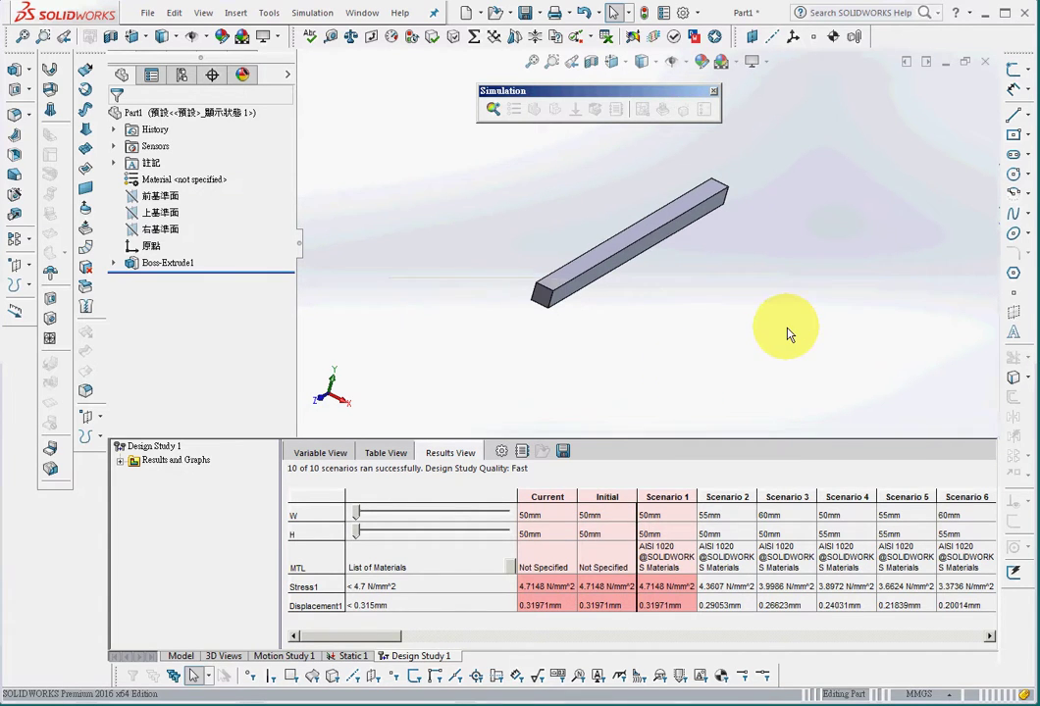
- Examine the design study results, comparing width, height, material, stress and displacement across the scenarios against both constraints
{"action": "left_click_drag", "start_coordinate": [394, 638], "coordinate": [666, 664]}
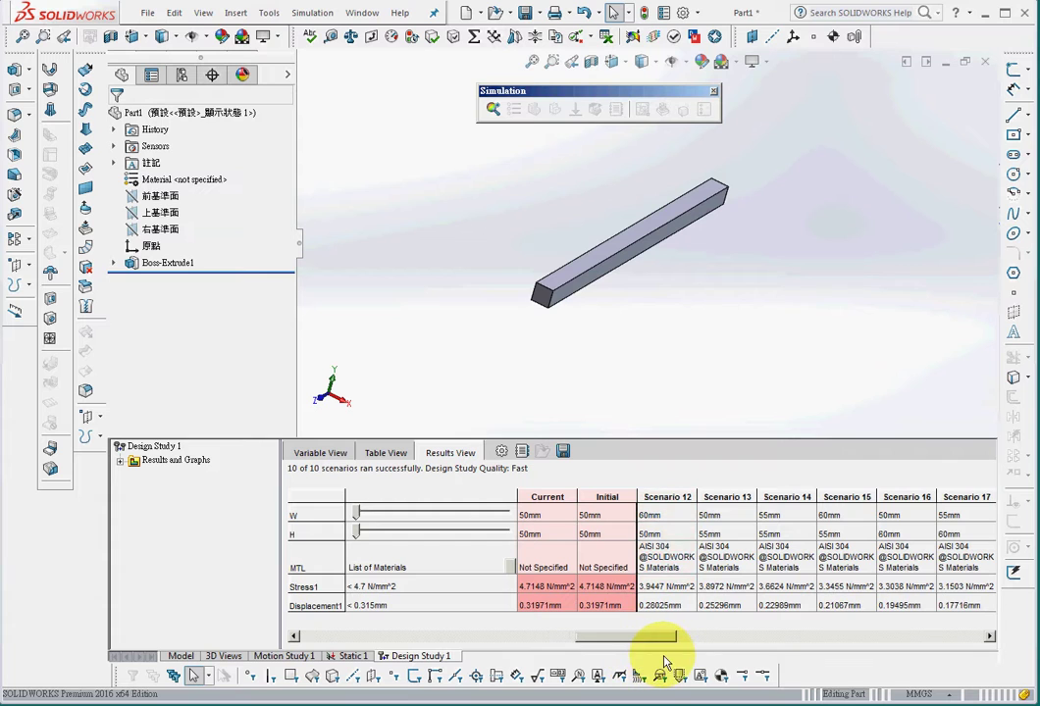
{"action": "left_click", "coordinate": [689, 517]}
{"action": "left_click", "coordinate": [719, 534]}
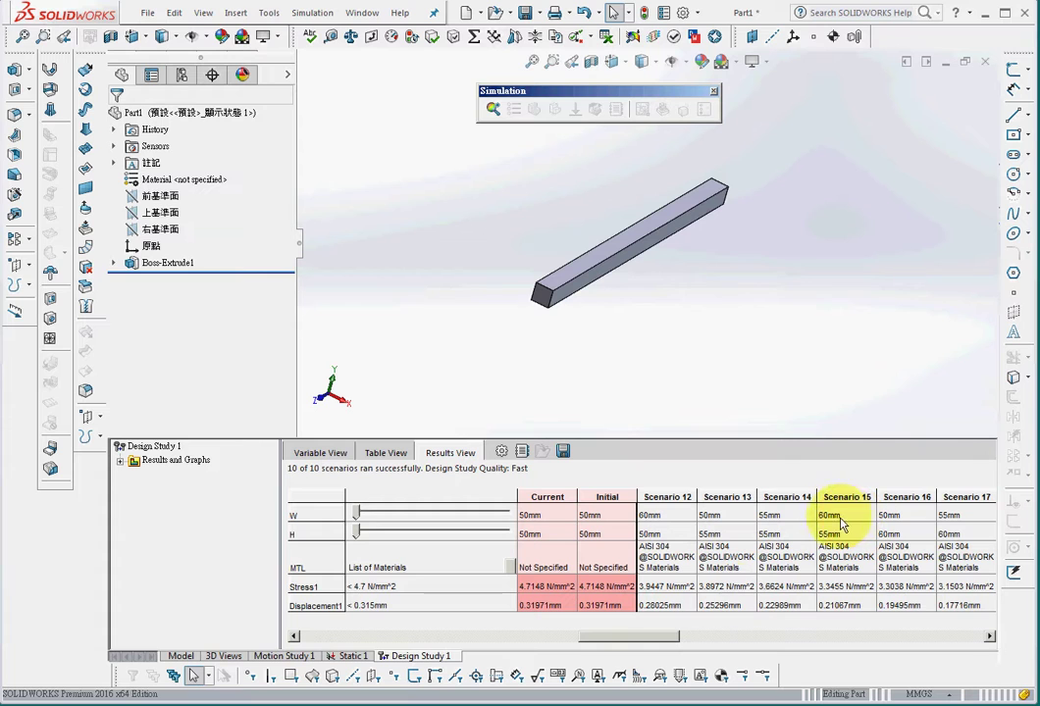
{"action": "left_click_drag", "start_coordinate": [676, 637], "coordinate": [639, 639]}
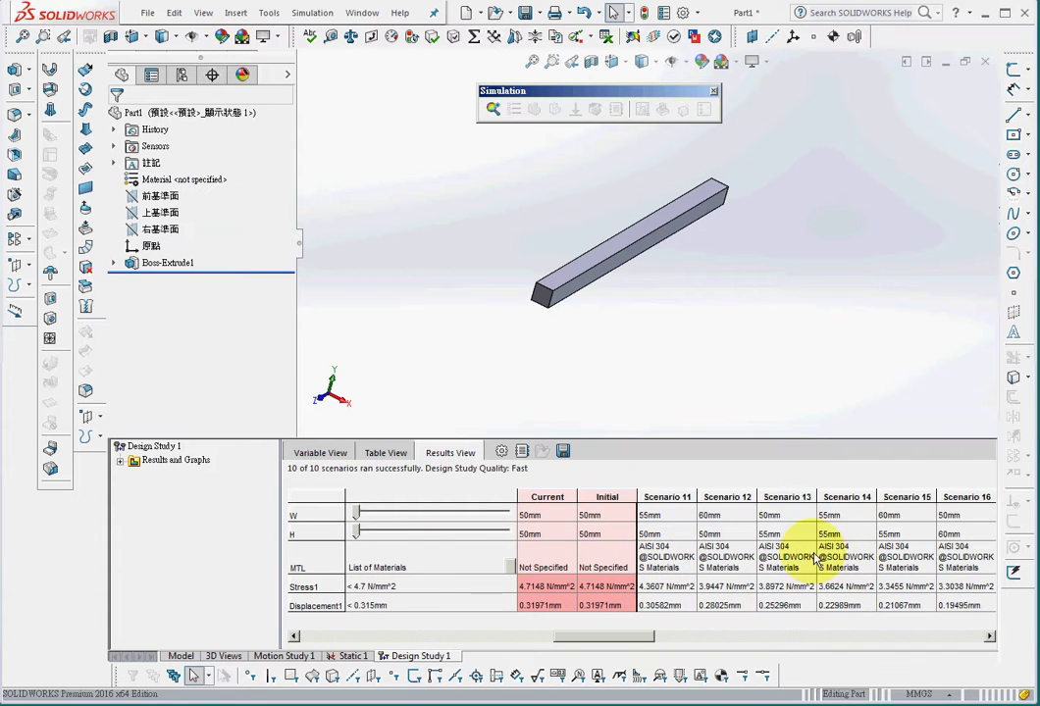
{"action": "left_click_drag", "start_coordinate": [627, 637], "coordinate": [475, 635]}
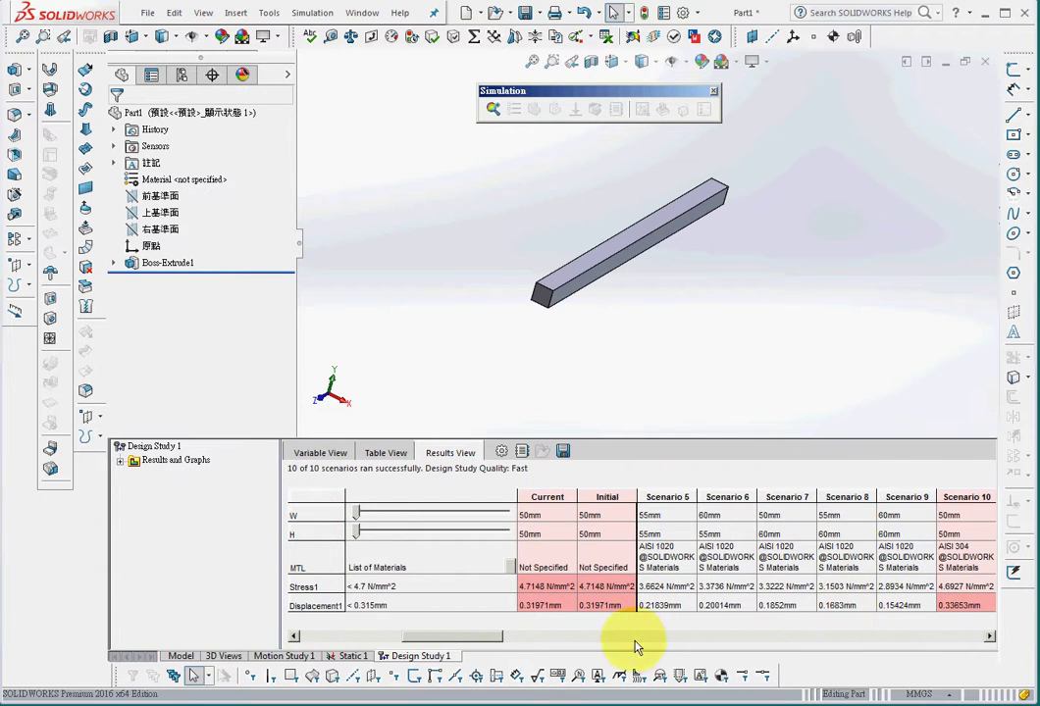
{"action": "left_click_drag", "start_coordinate": [475, 636], "coordinate": [660, 666]}
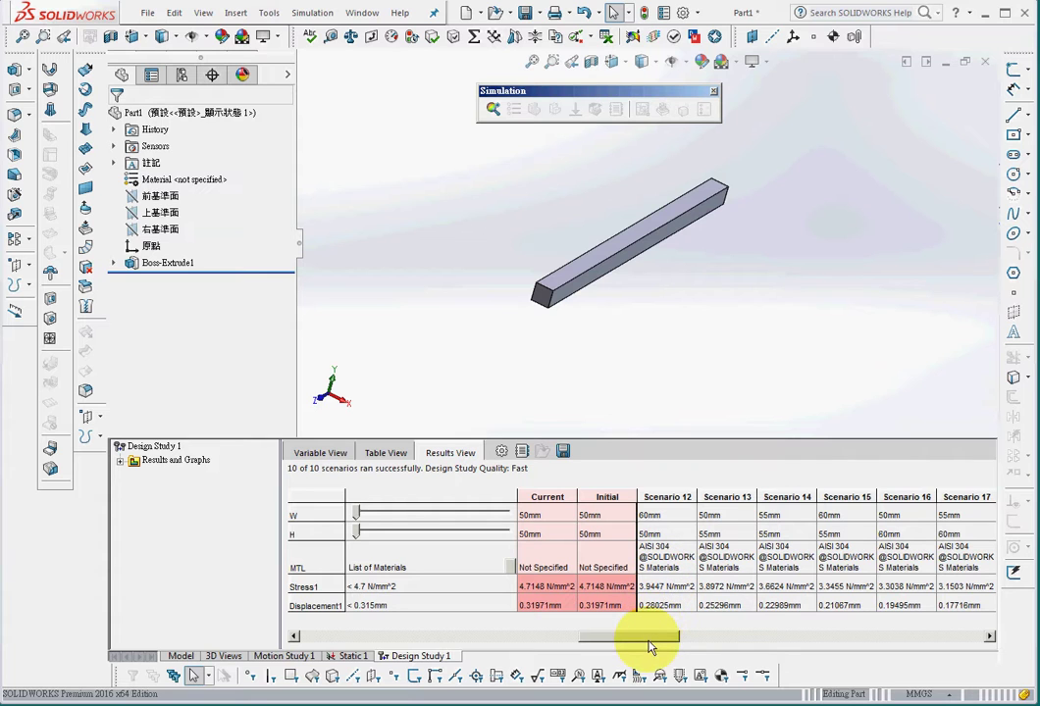
{"action": "left_click_drag", "start_coordinate": [658, 643], "coordinate": [579, 644]}
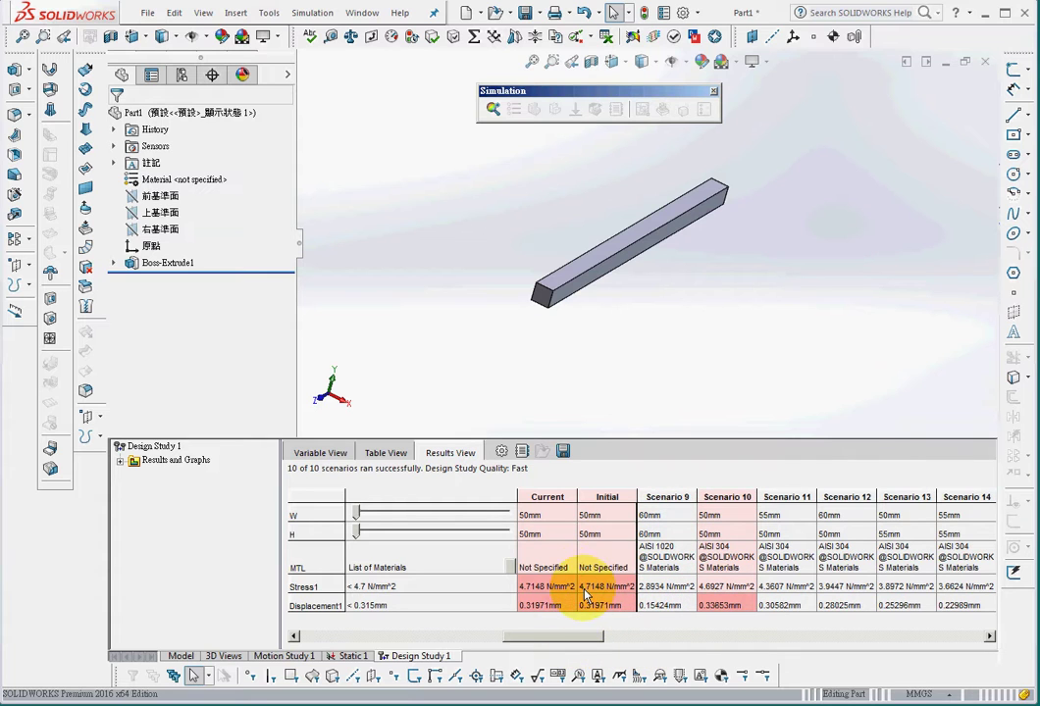
{"action": "mouse_move", "coordinate": [592, 645]}
{"action": "left_mouse_down"}
{"action": "mouse_move", "coordinate": [483, 643]}
{"action": "mouse_move", "coordinate": [598, 666]}
{"action": "left_mouse_up"}
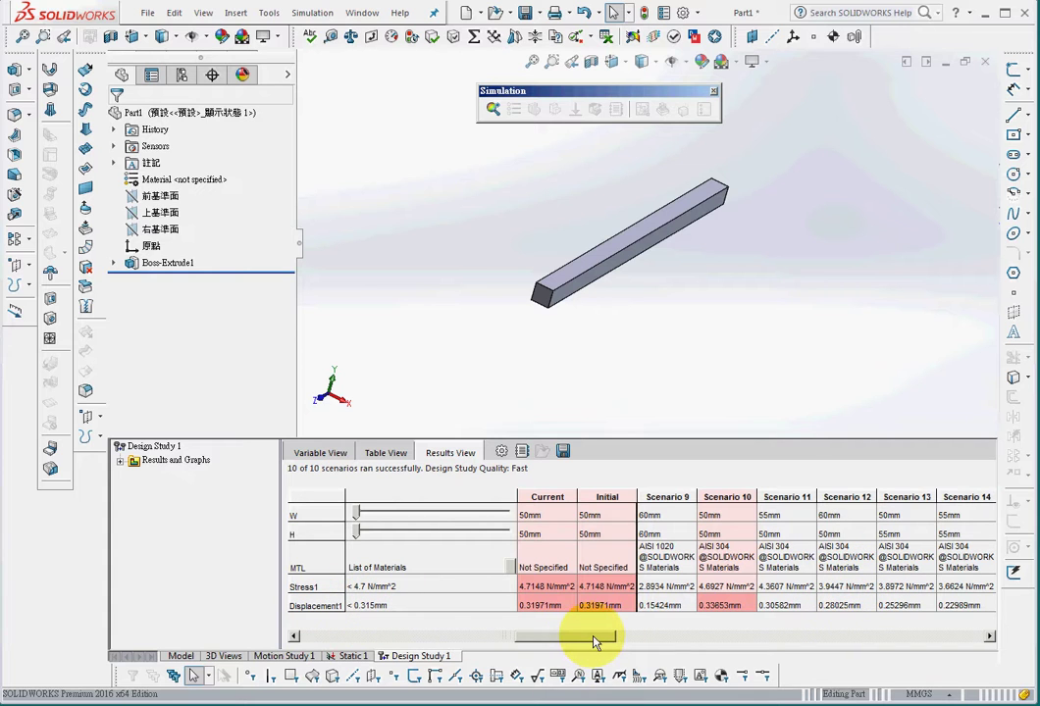
{"action": "left_click_drag", "start_coordinate": [598, 637], "coordinate": [534, 654]}
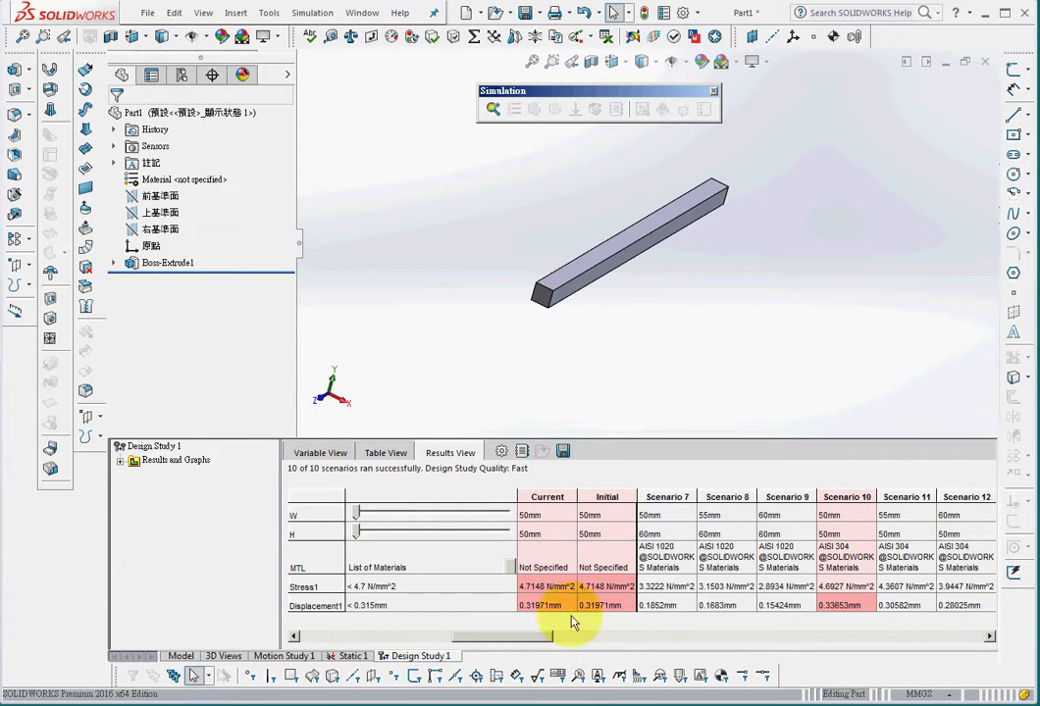